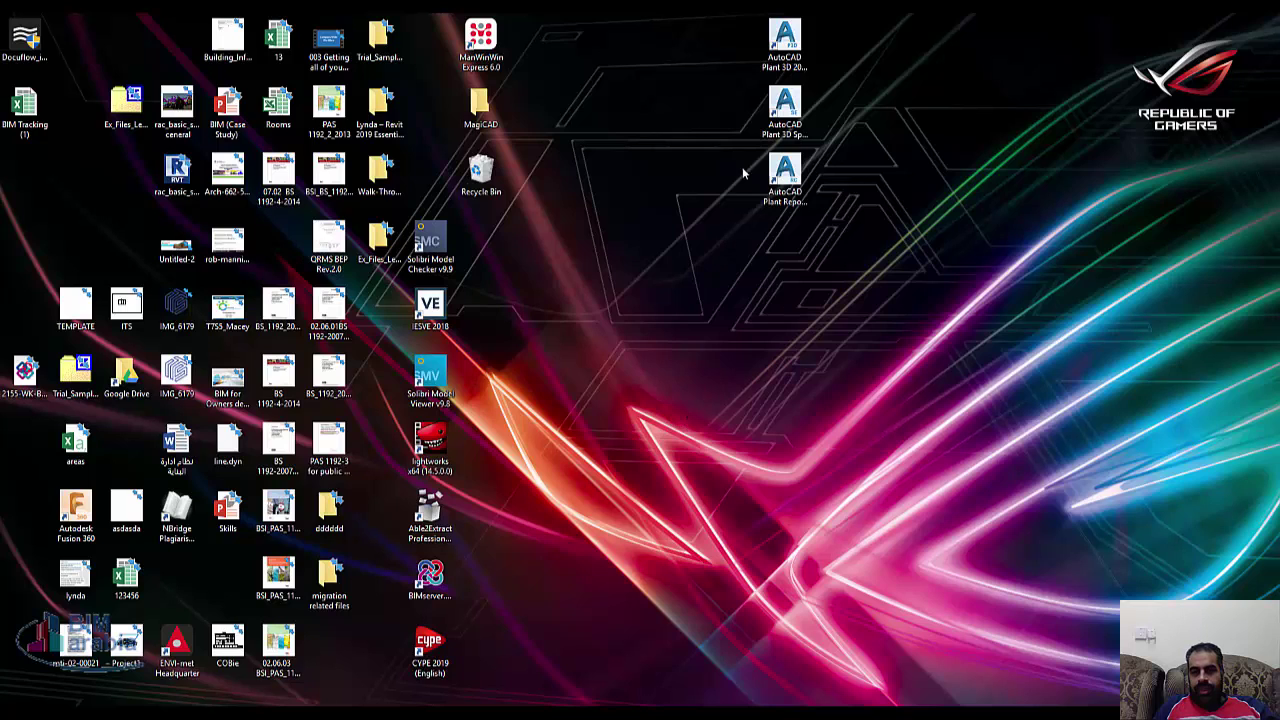
Step: Launch AutoCAD Plant Report Creator and load the SampleProject project
click(798, 55)
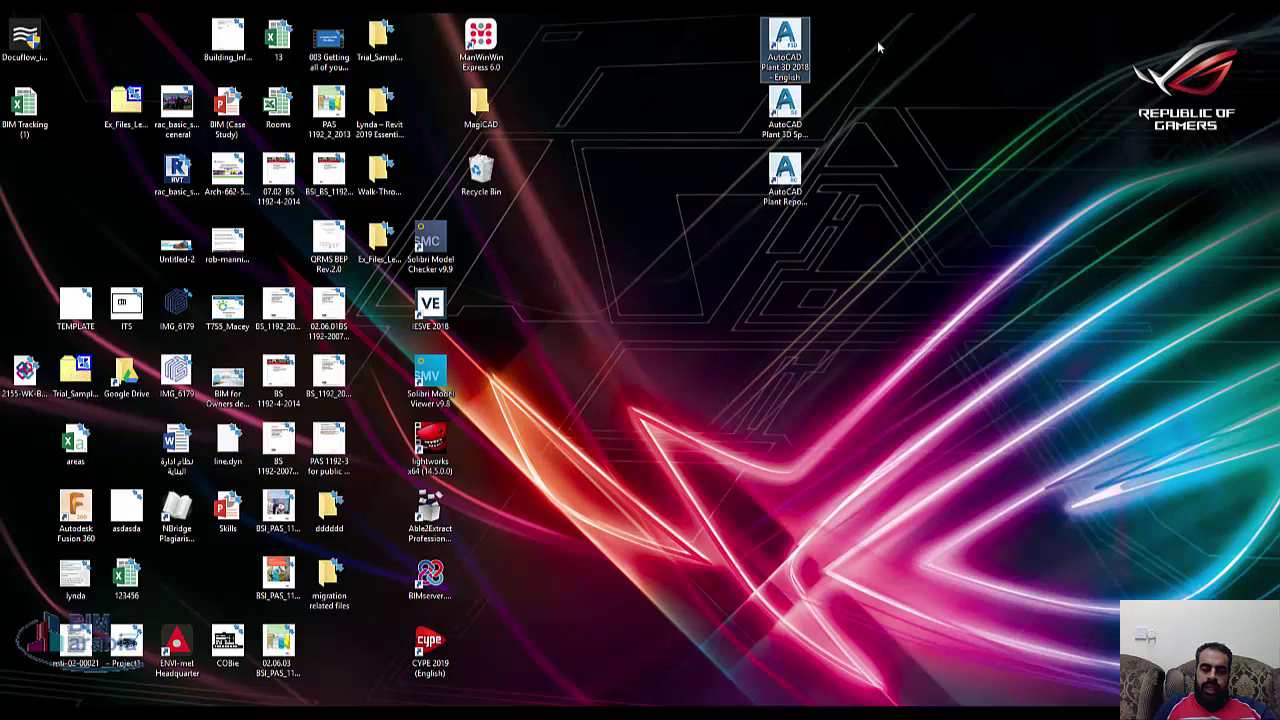
click(805, 118)
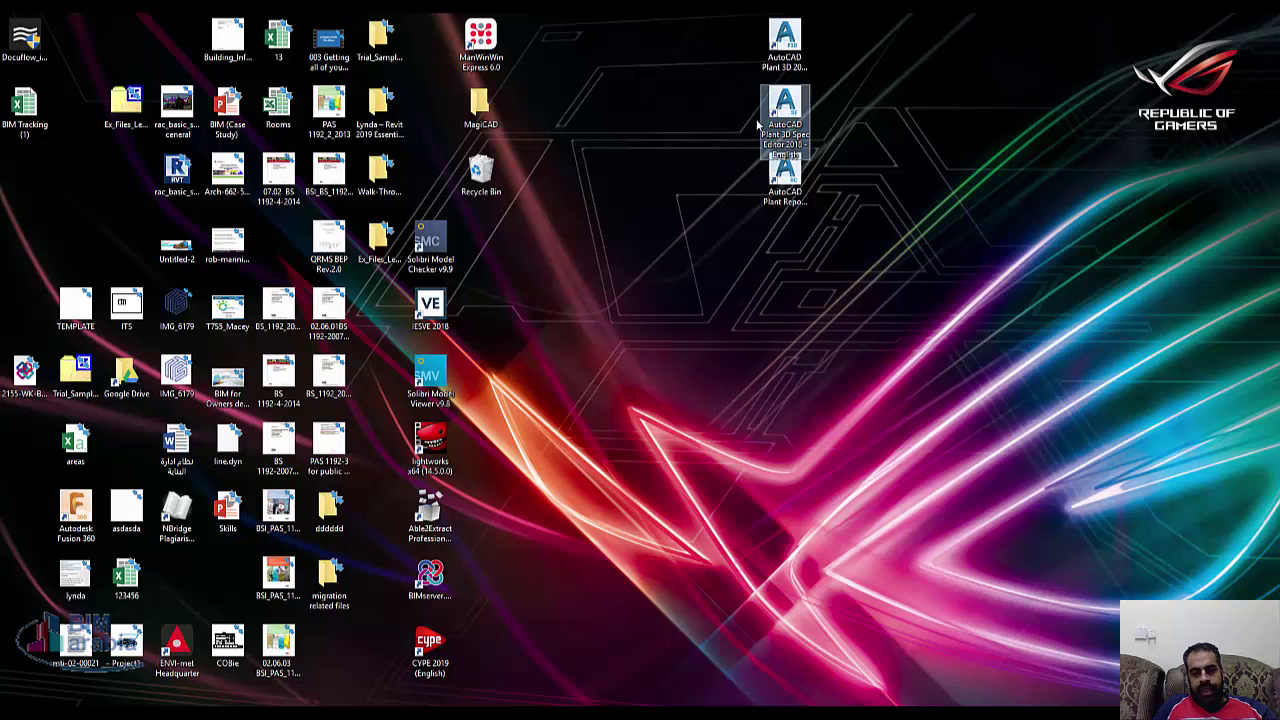
click(788, 172)
double_click(791, 177)
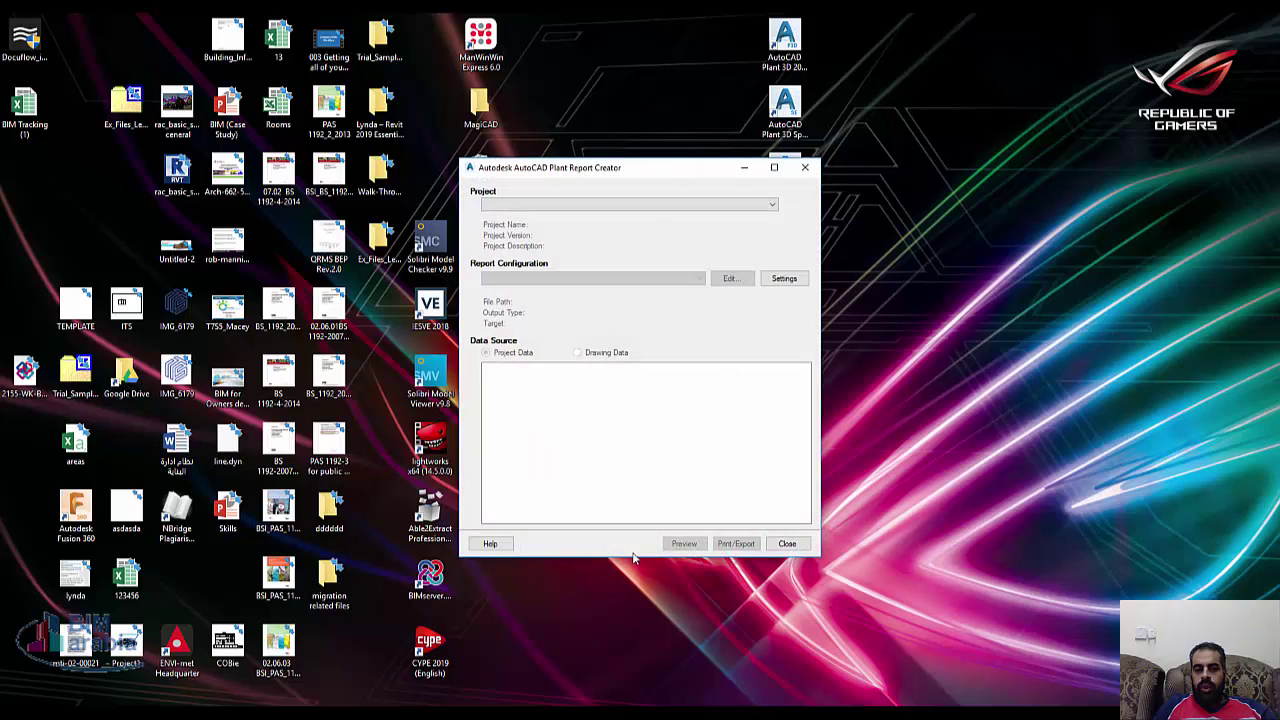
click(650, 206)
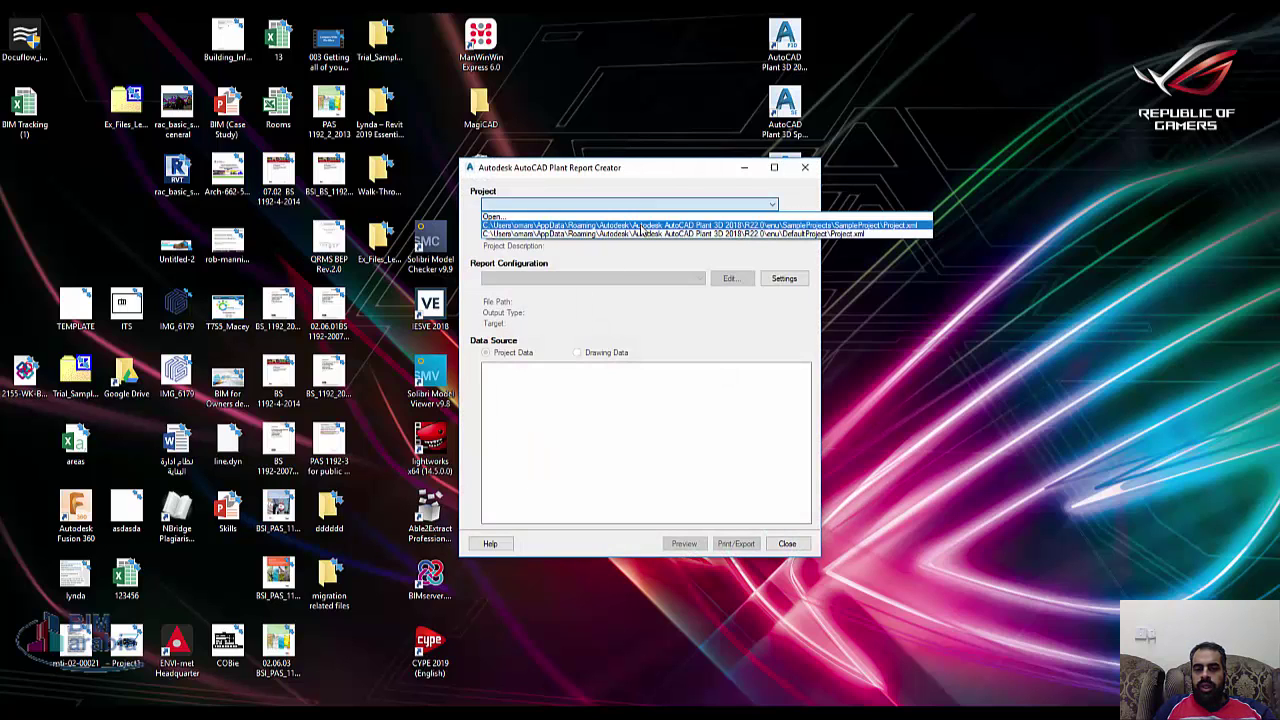
click(648, 227)
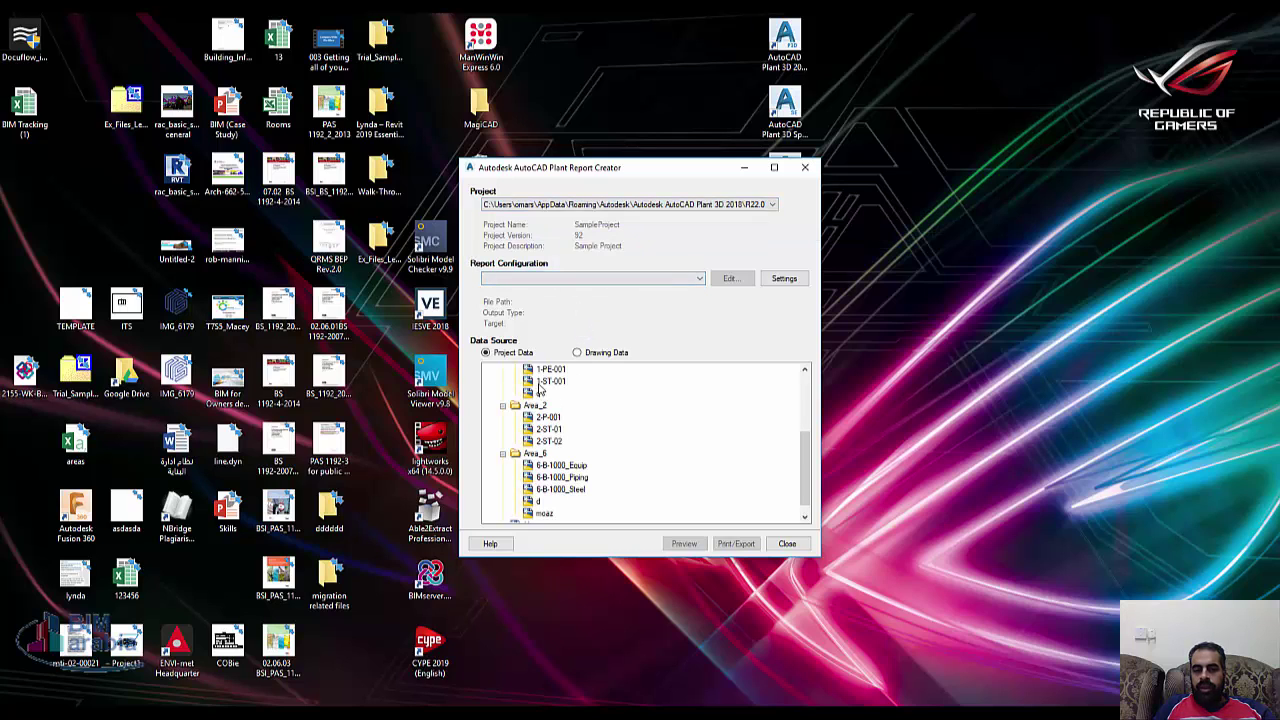
Step: Try Drawing Data with two Area_1 drawings ticked, then revert to Project Data as source
scroll(540, 440, up, 4)
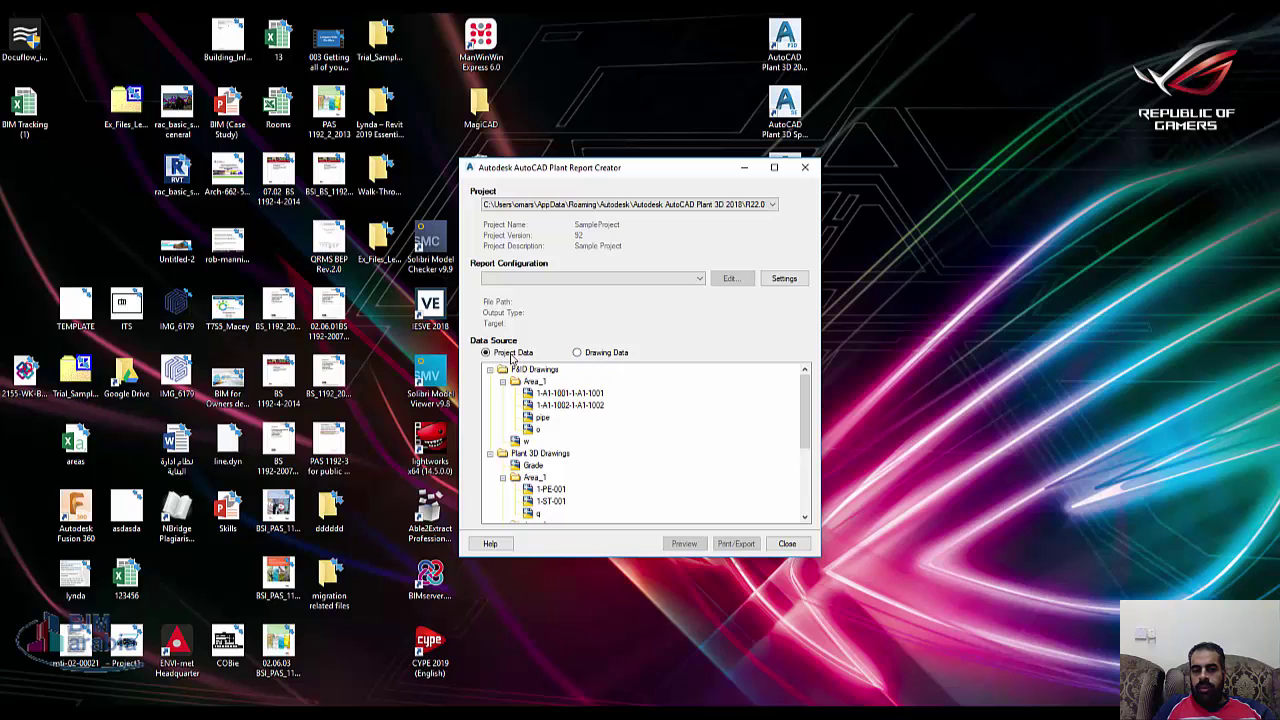
click(629, 354)
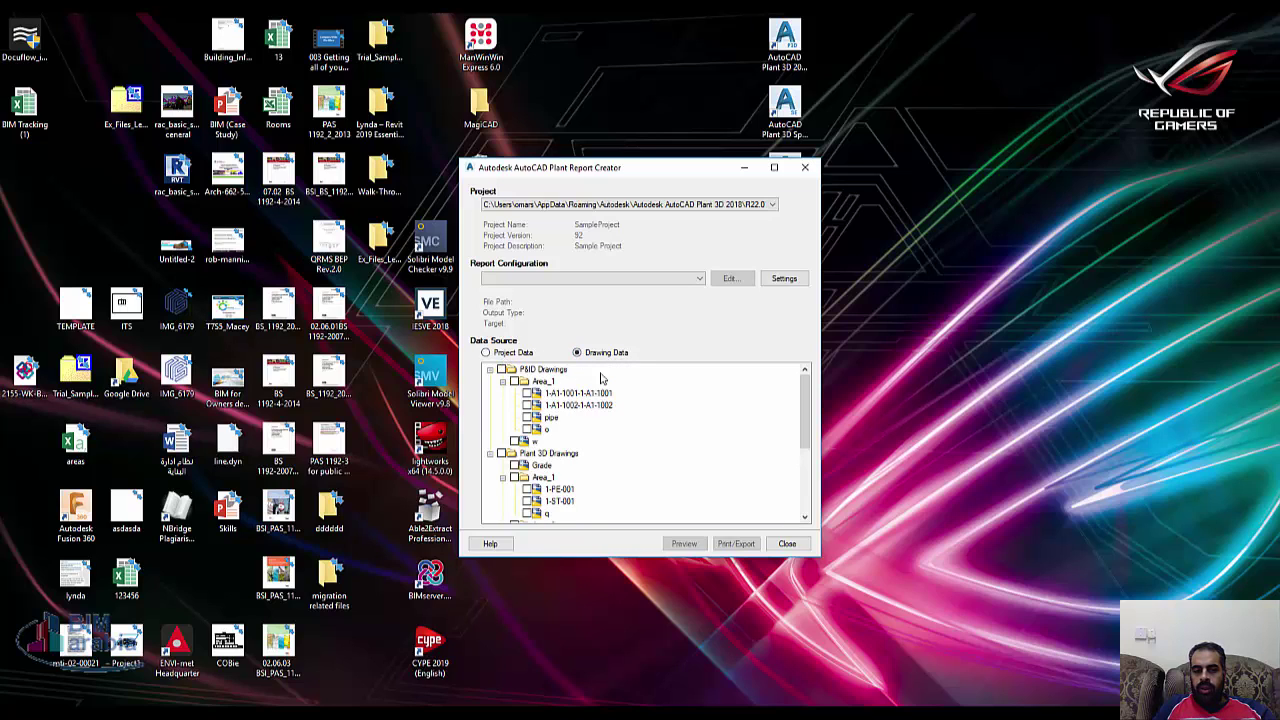
click(527, 428)
click(526, 417)
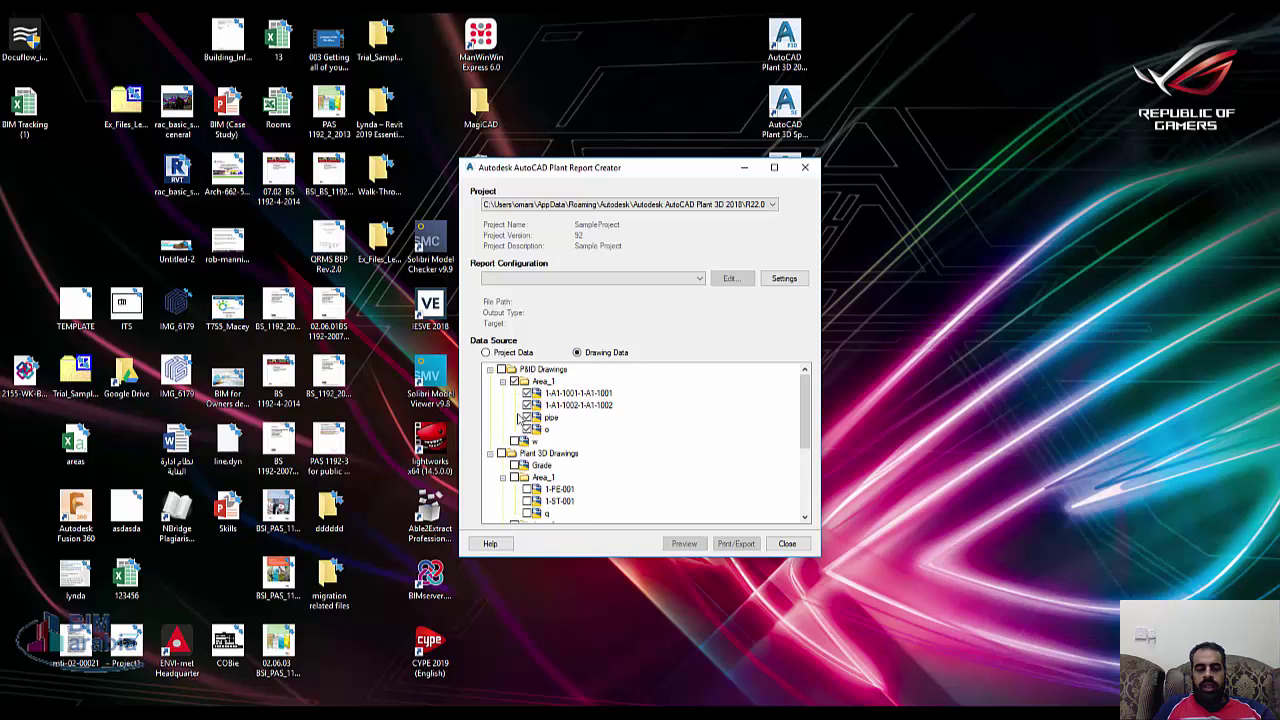
click(512, 354)
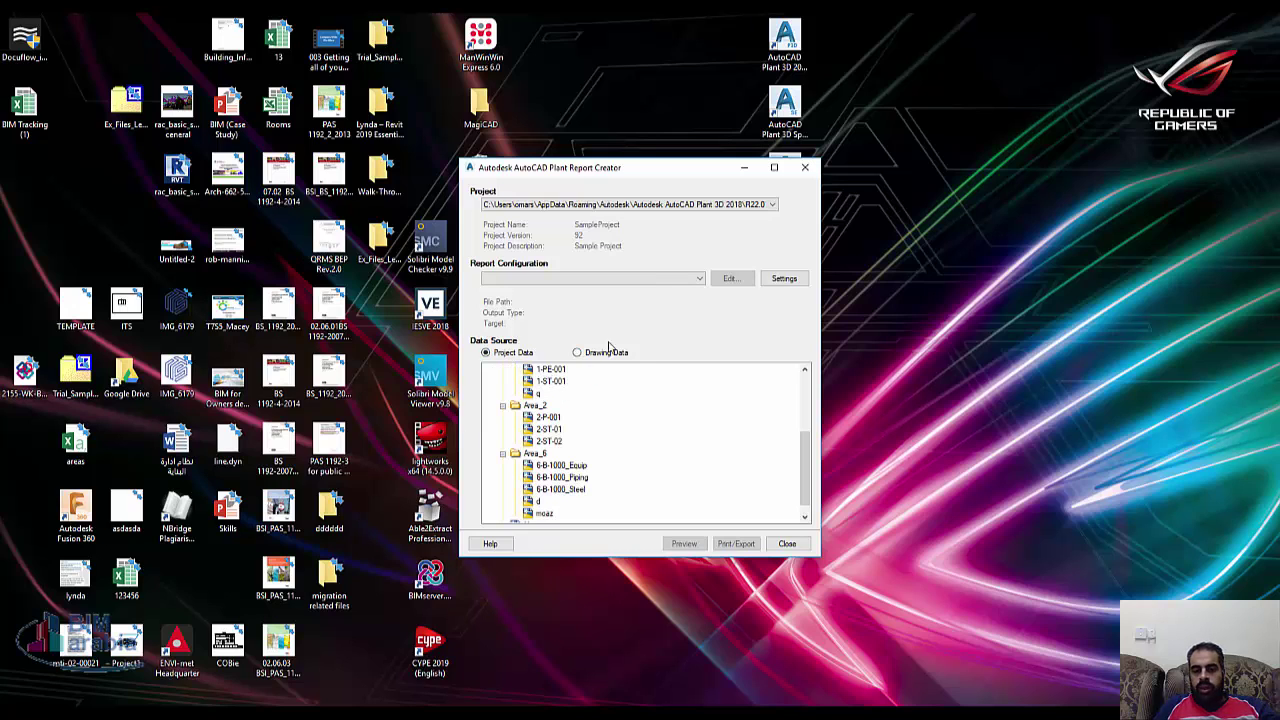
click(645, 278)
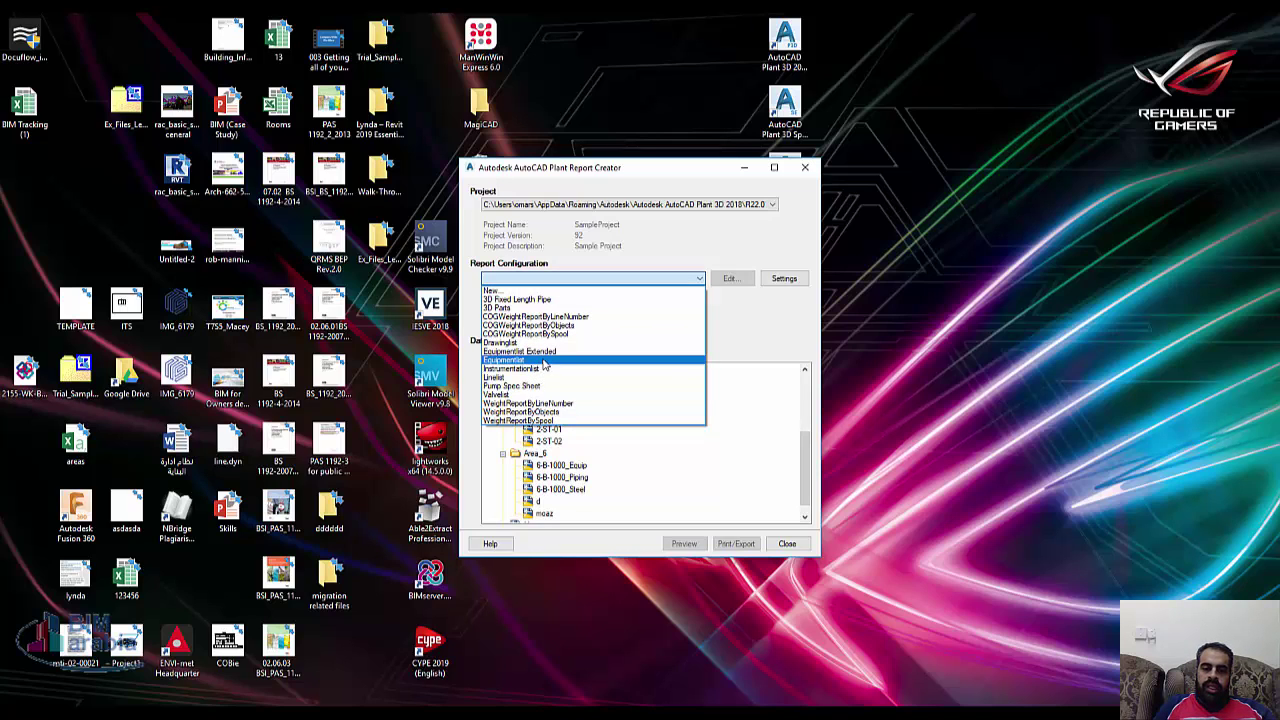
Step: Choose the Equipmentlist configuration, preview its tagged equipment table, then open its configuration settings
click(544, 362)
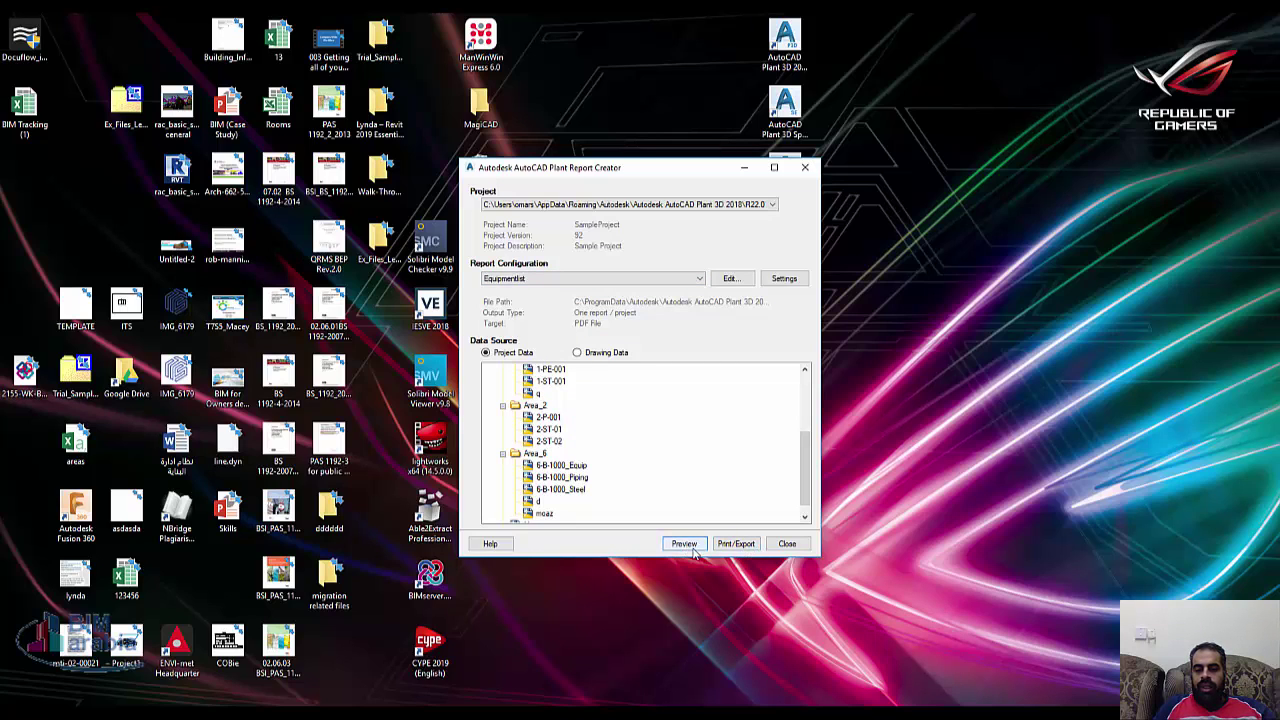
click(684, 546)
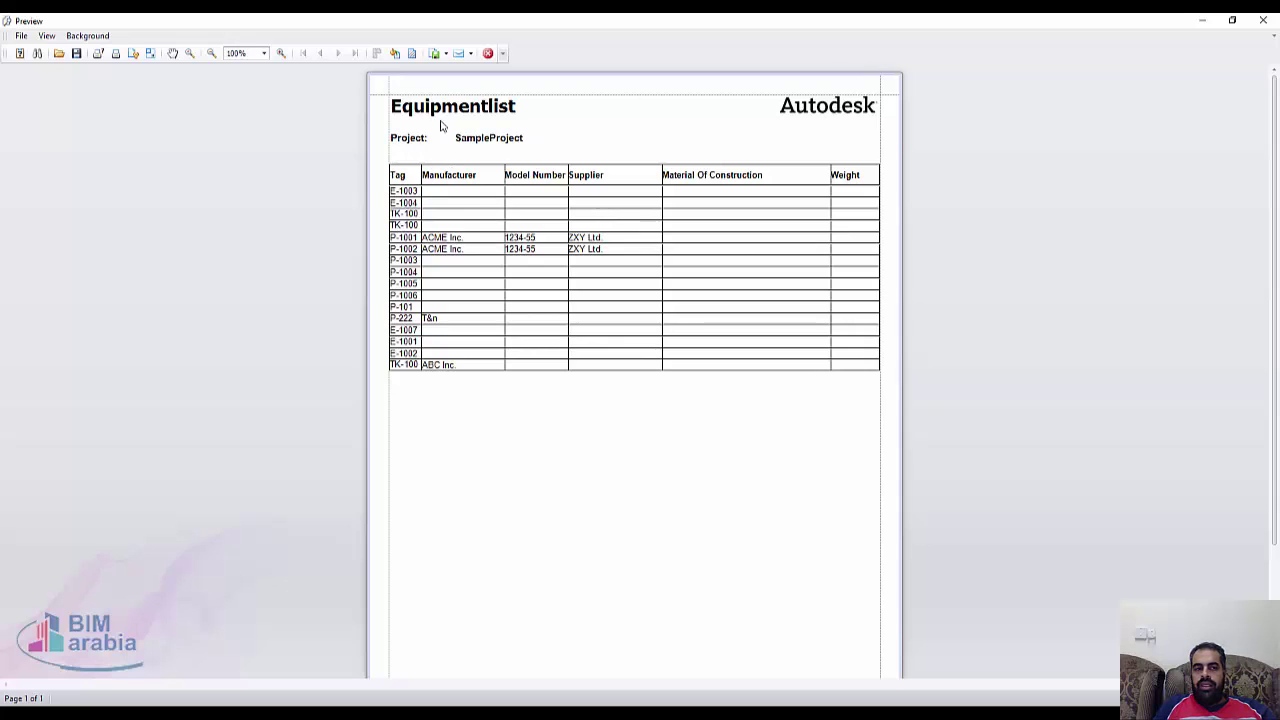
click(1263, 20)
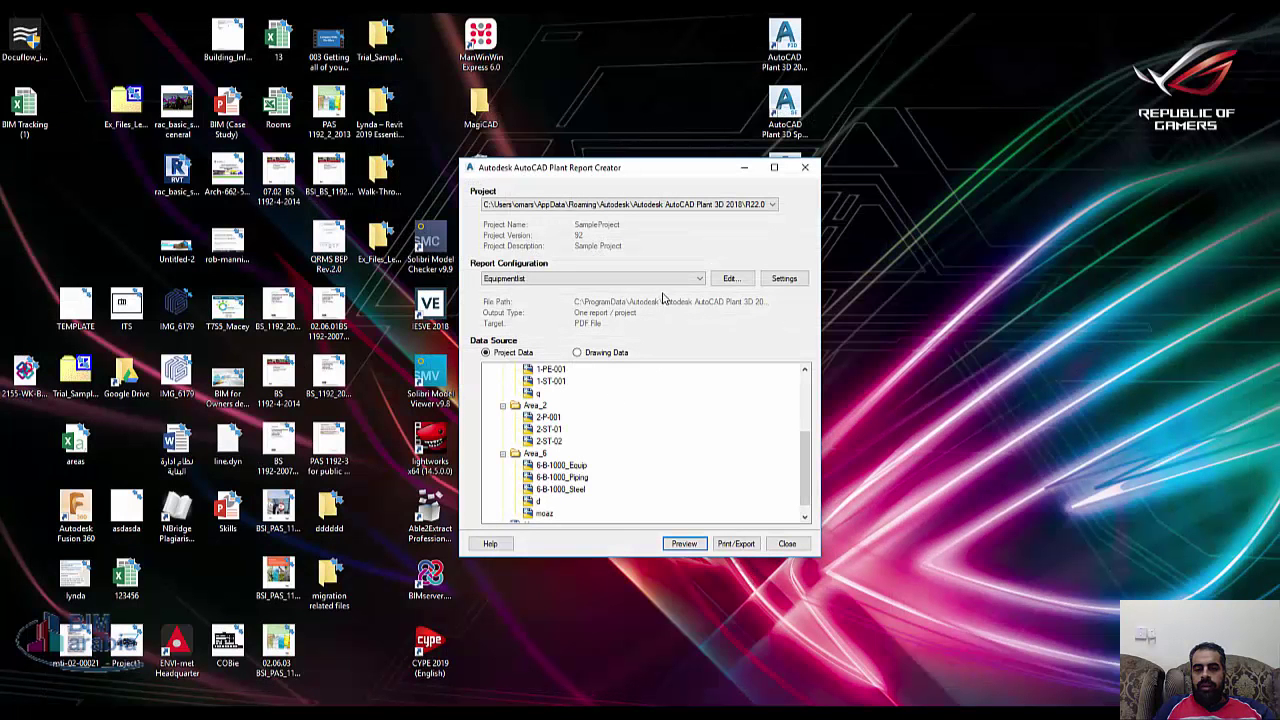
click(733, 279)
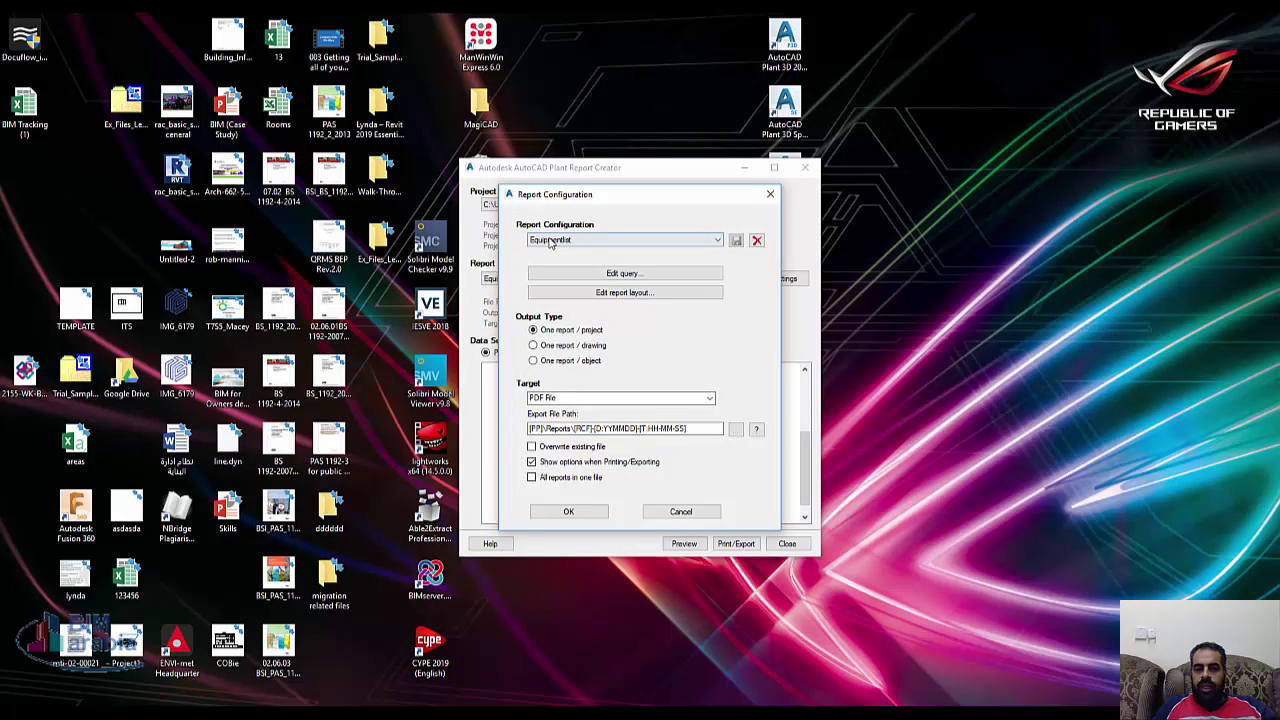
Step: Add the Inline Assets class to the Equipmentlist query alongside Equipment, browsing the Plant 3D classes
click(646, 273)
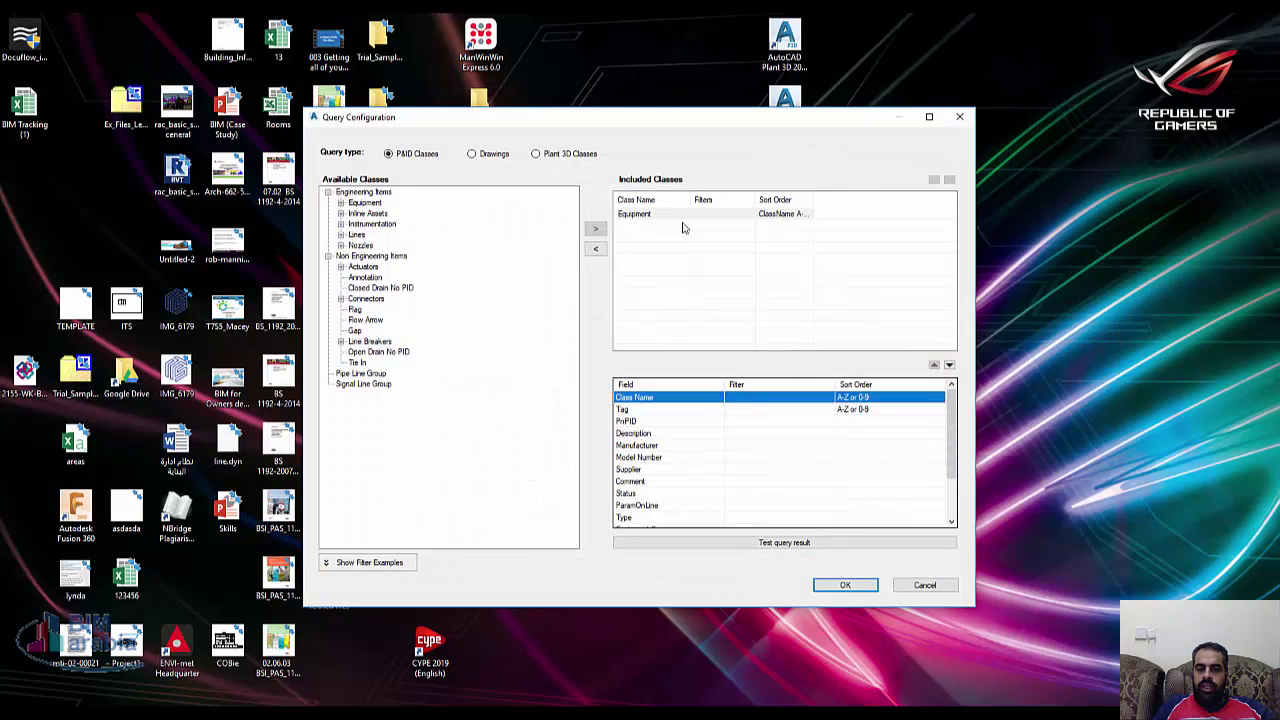
click(368, 213)
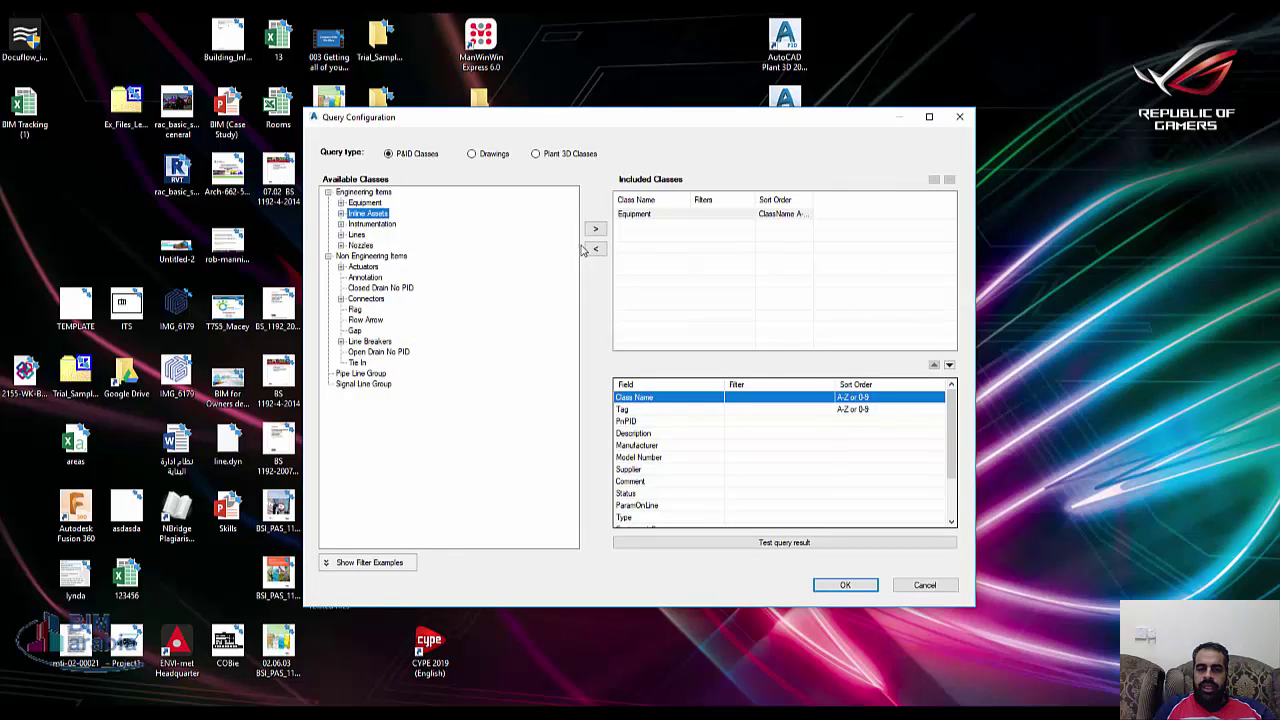
click(595, 229)
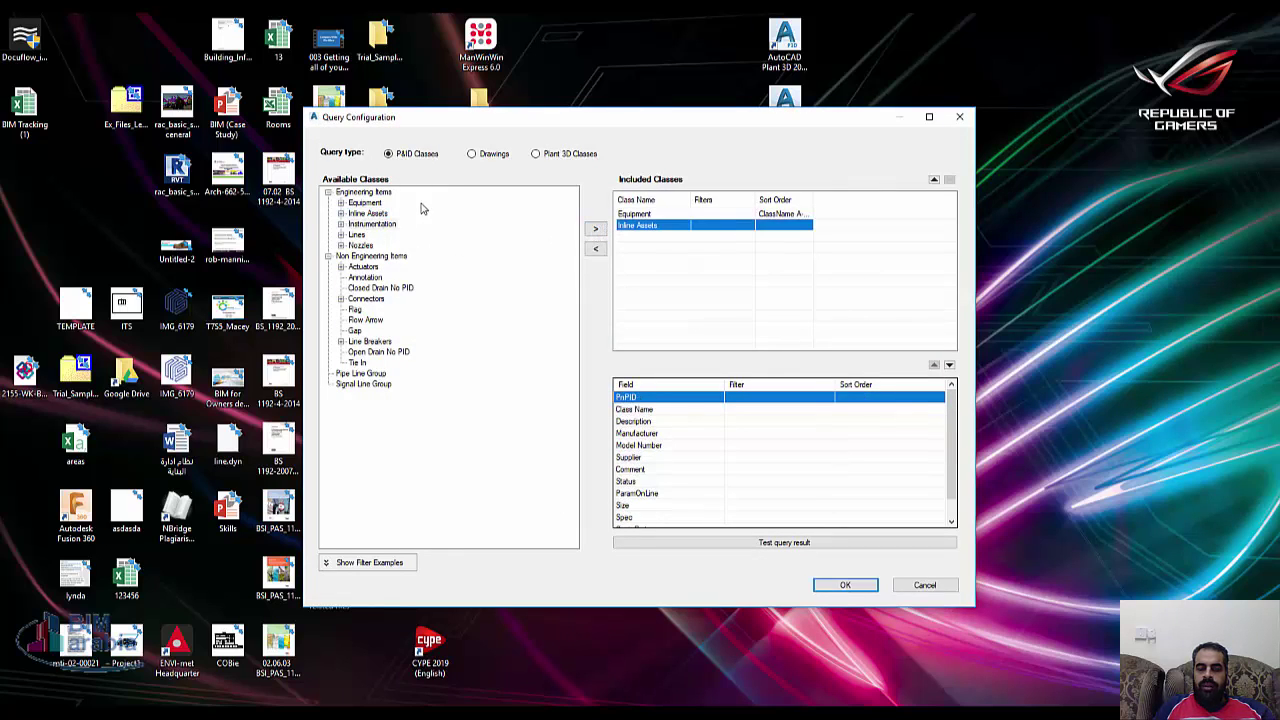
click(485, 155)
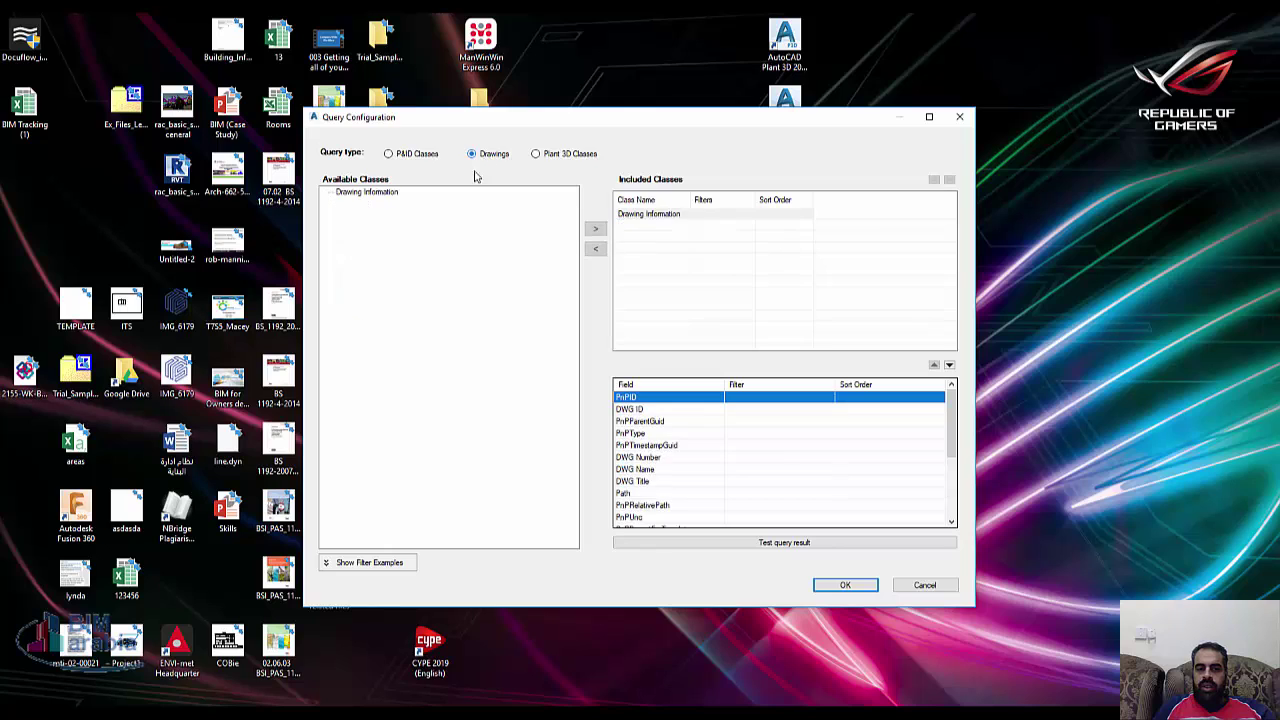
click(562, 155)
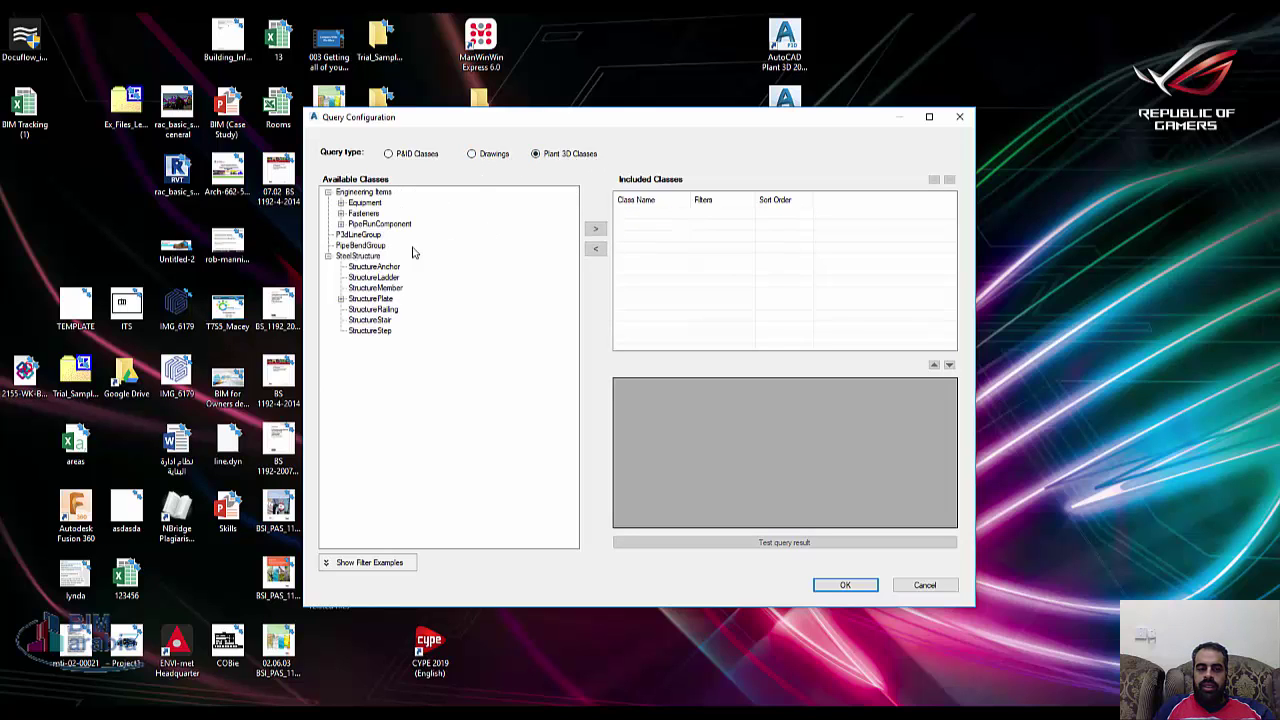
click(367, 203)
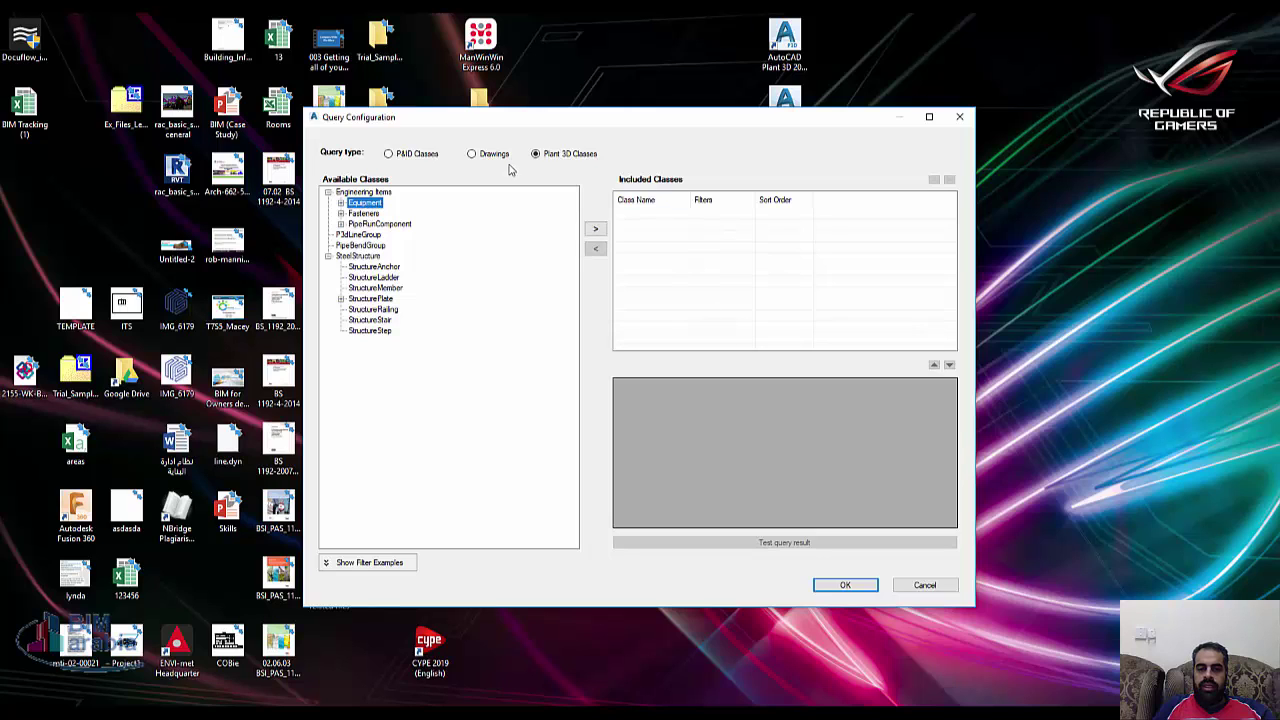
click(425, 156)
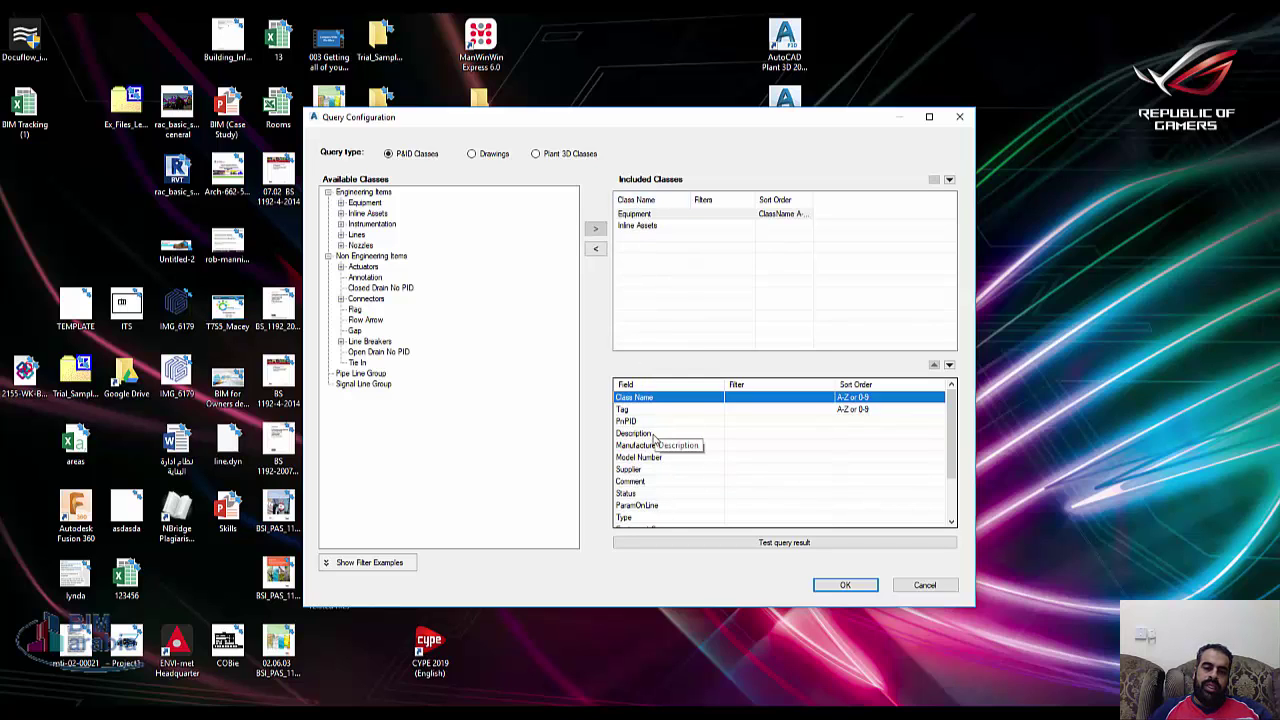
Step: Select the Description and Supplier fields, test-run the query, and accept the changes
click(653, 434)
click(655, 469)
scroll(650, 510, down, 2)
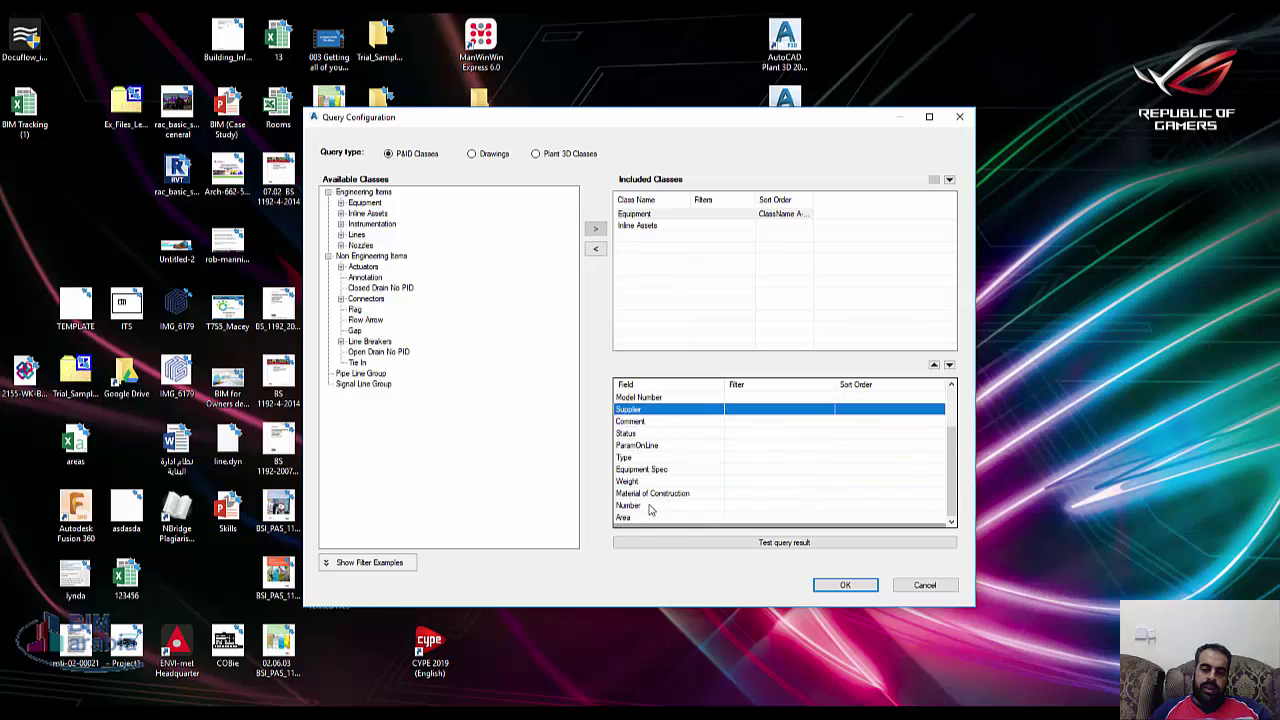
click(786, 544)
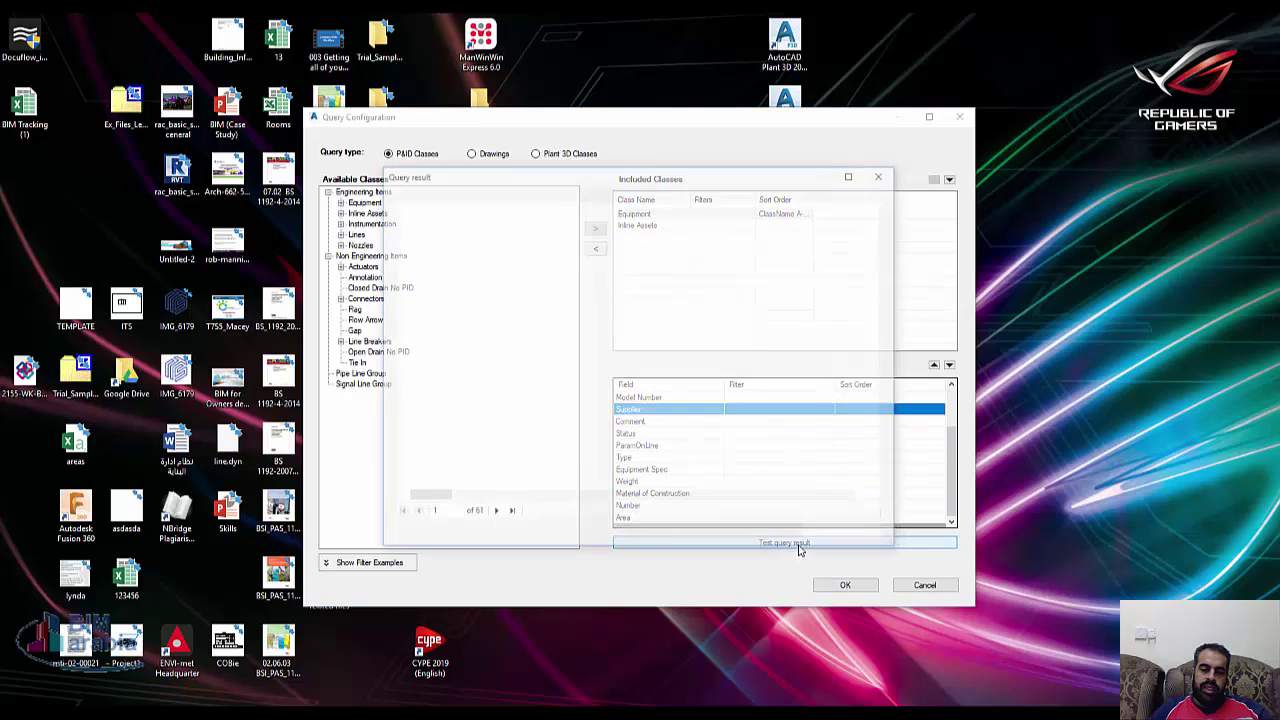
scroll(656, 360, down, 1)
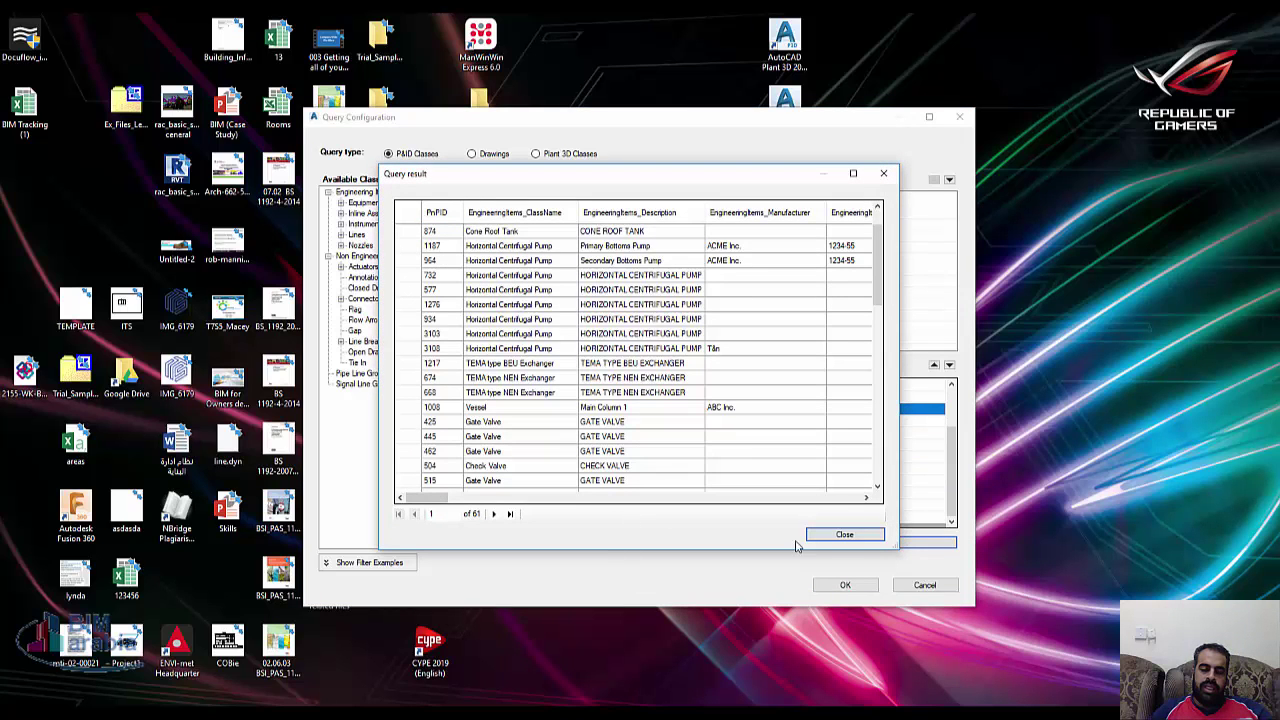
click(827, 536)
click(845, 586)
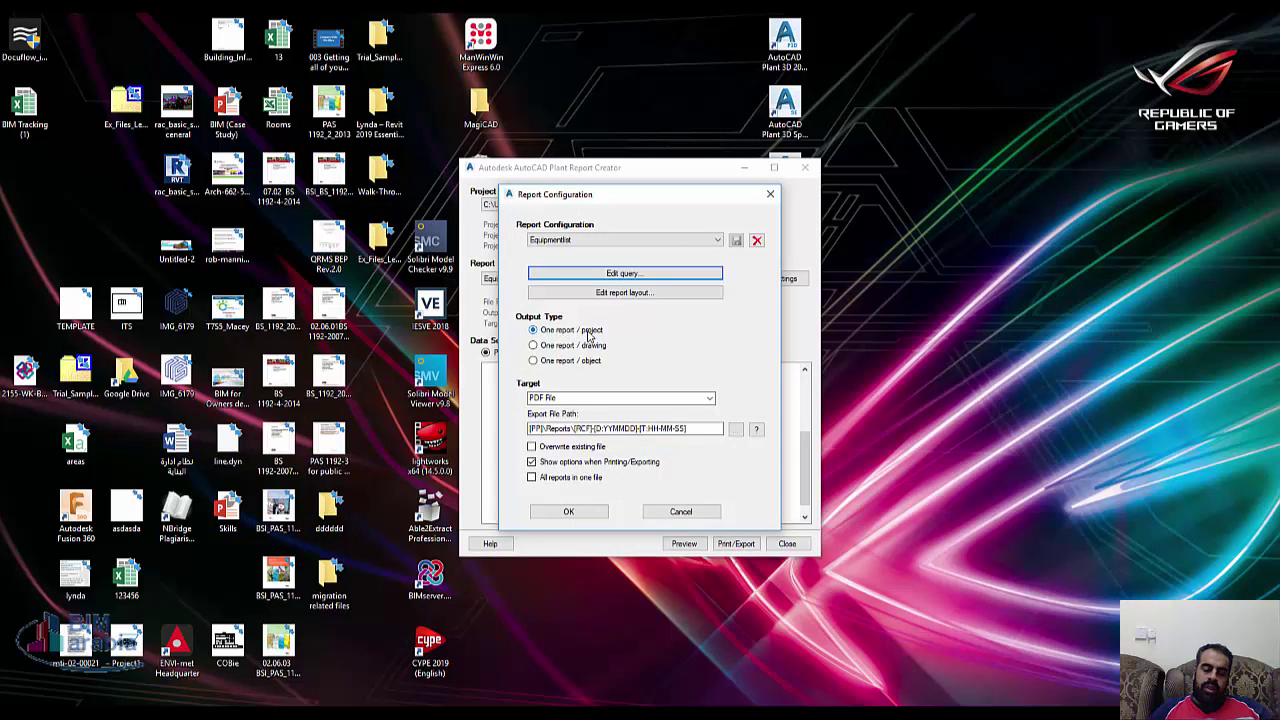
Step: Set Equipmentlist to produce one report per project, keeping PDF File as the export target
click(590, 346)
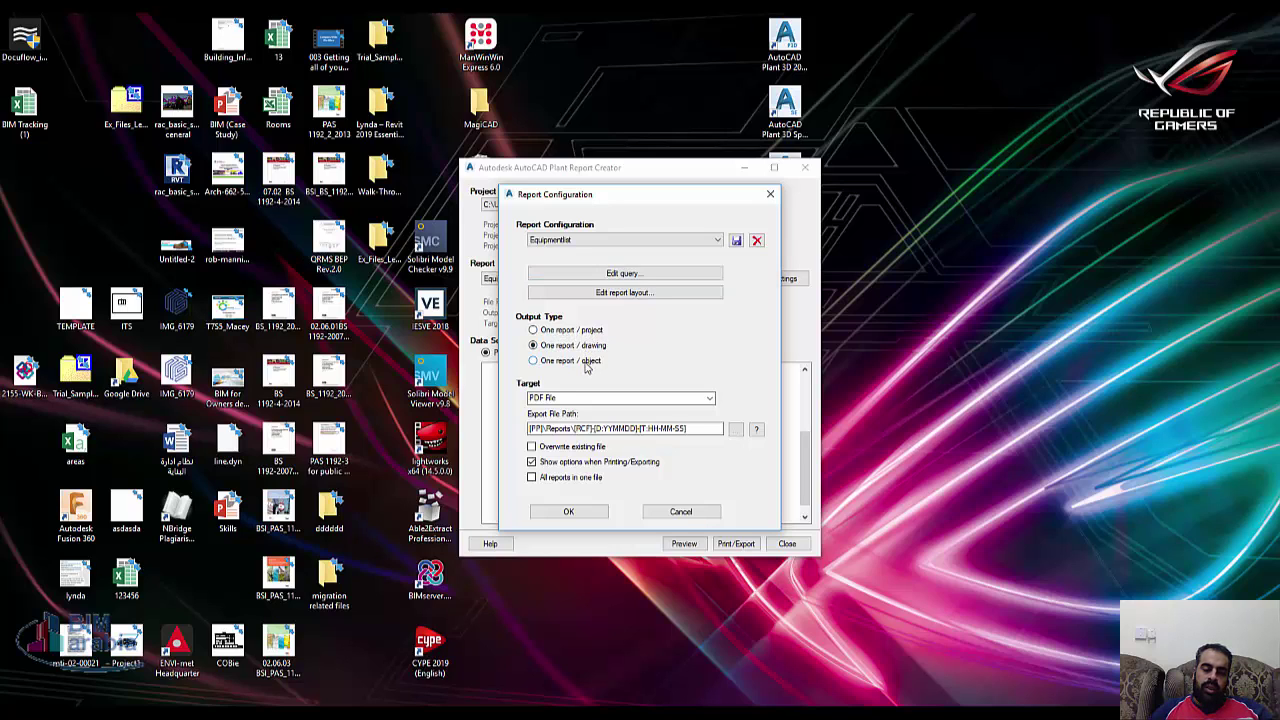
click(588, 363)
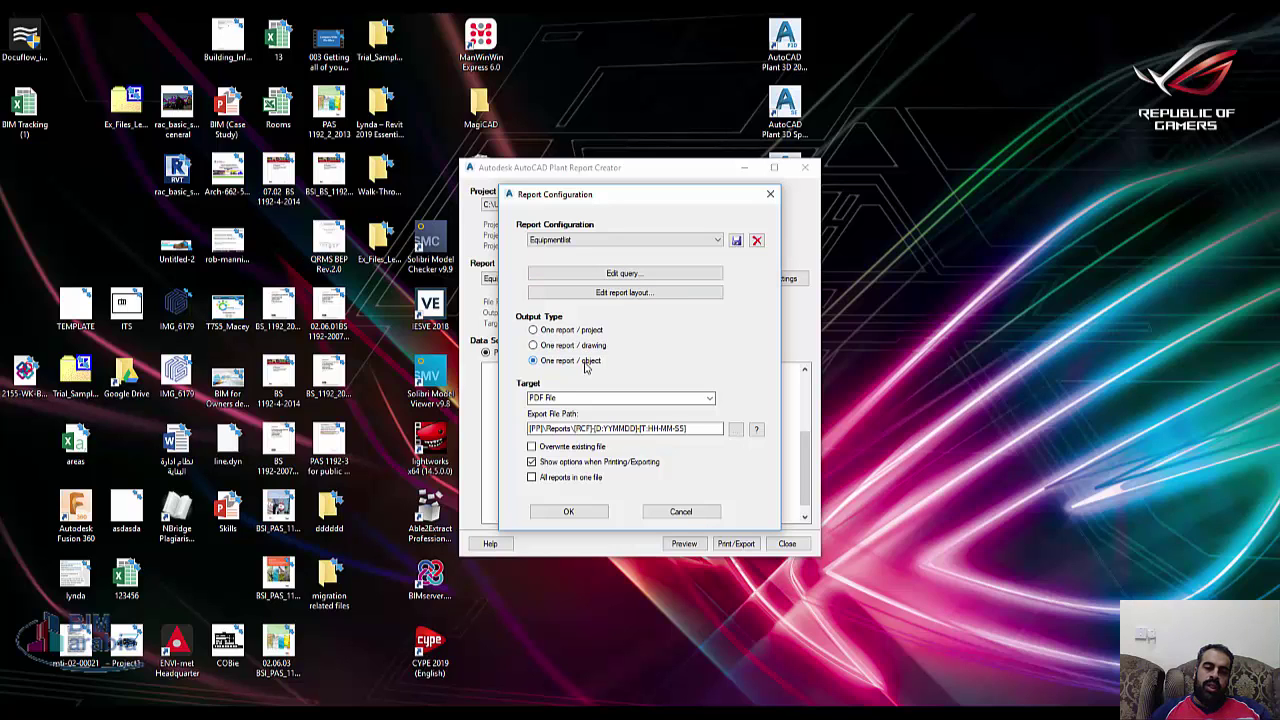
click(570, 331)
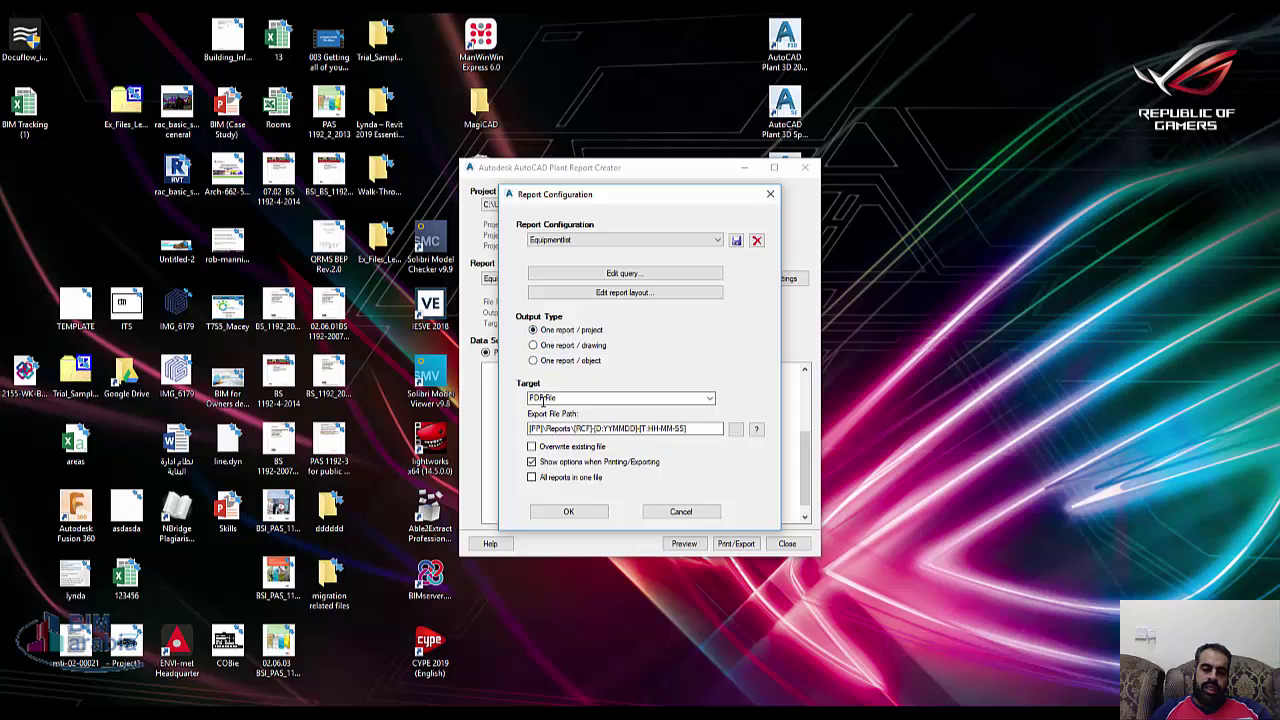
click(710, 399)
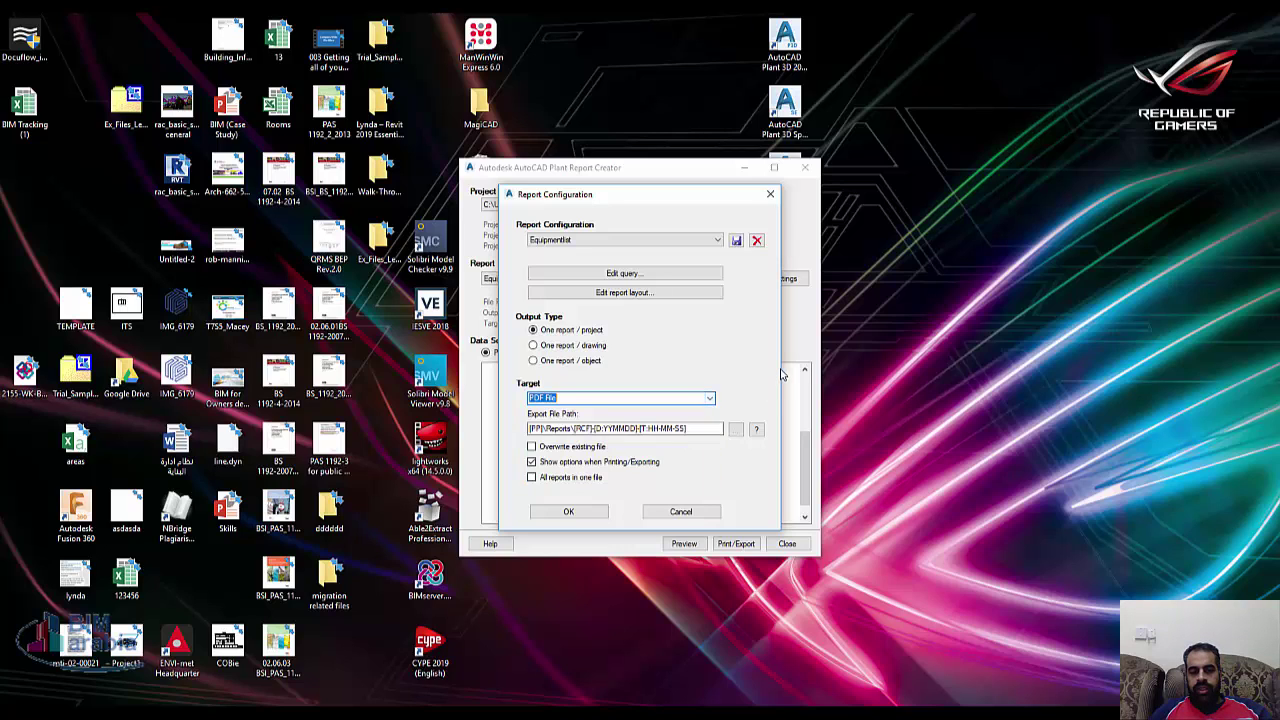
key(Escape)
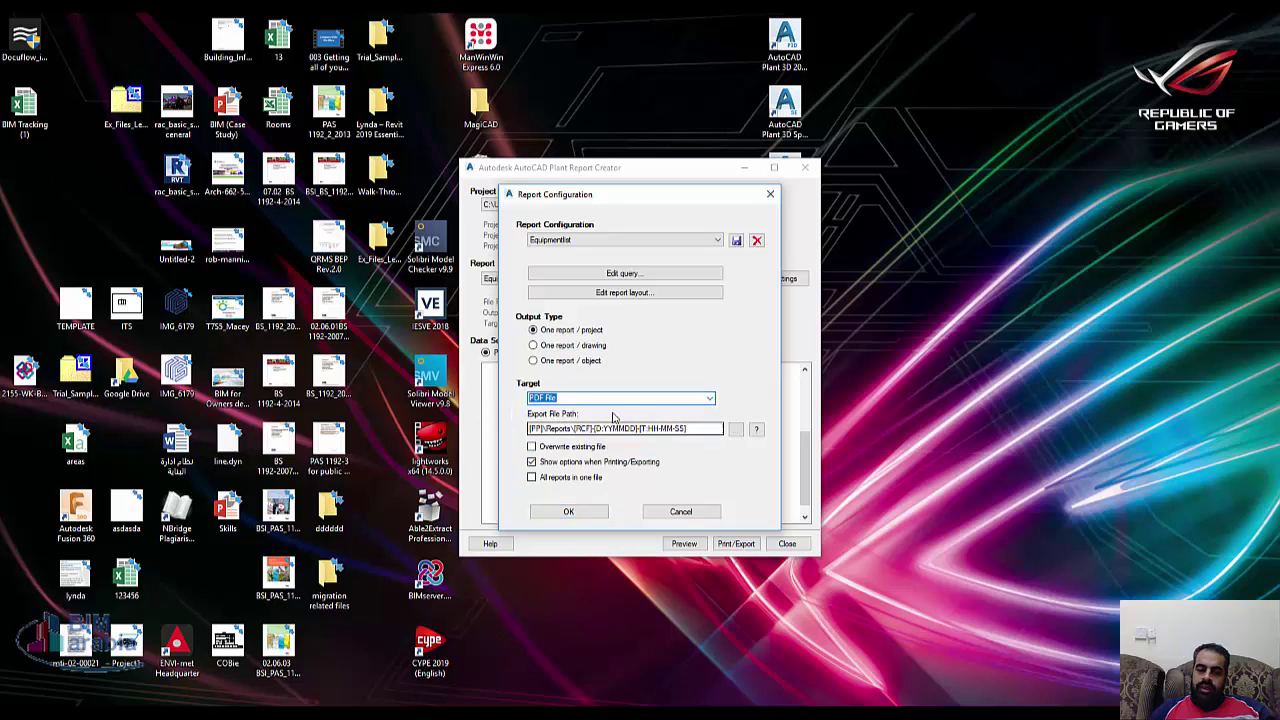
click(572, 448)
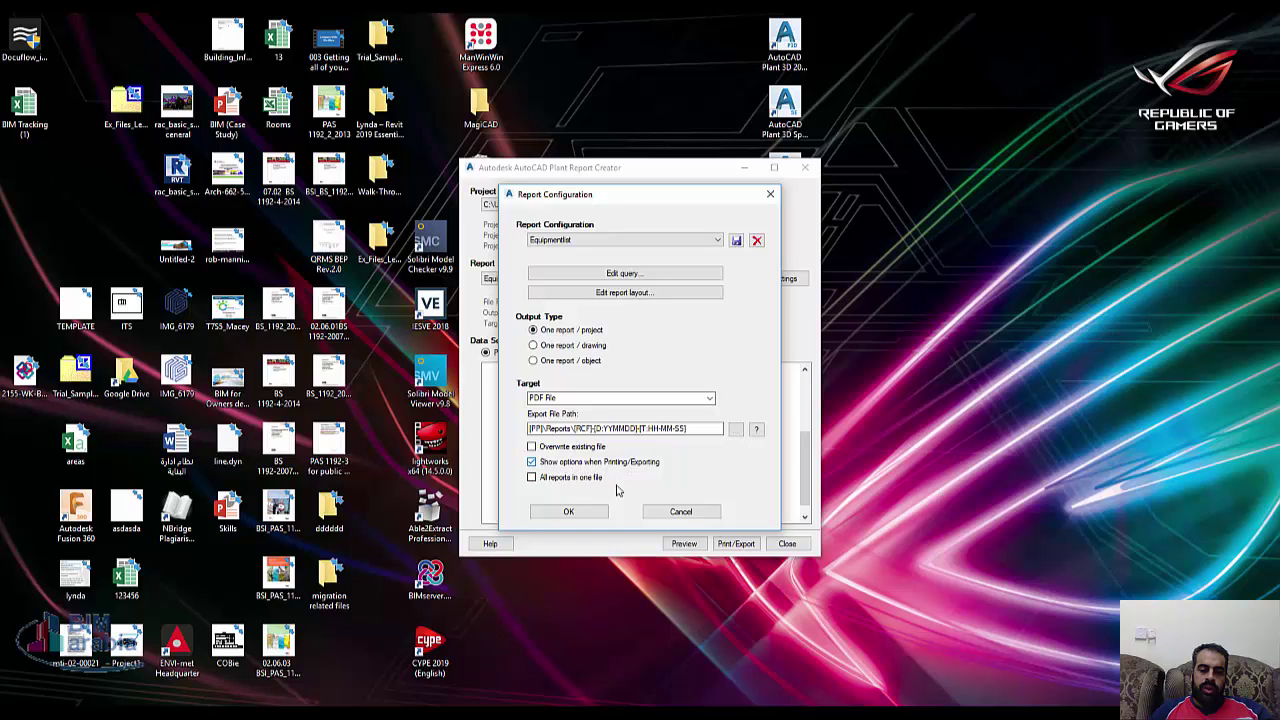
click(680, 511)
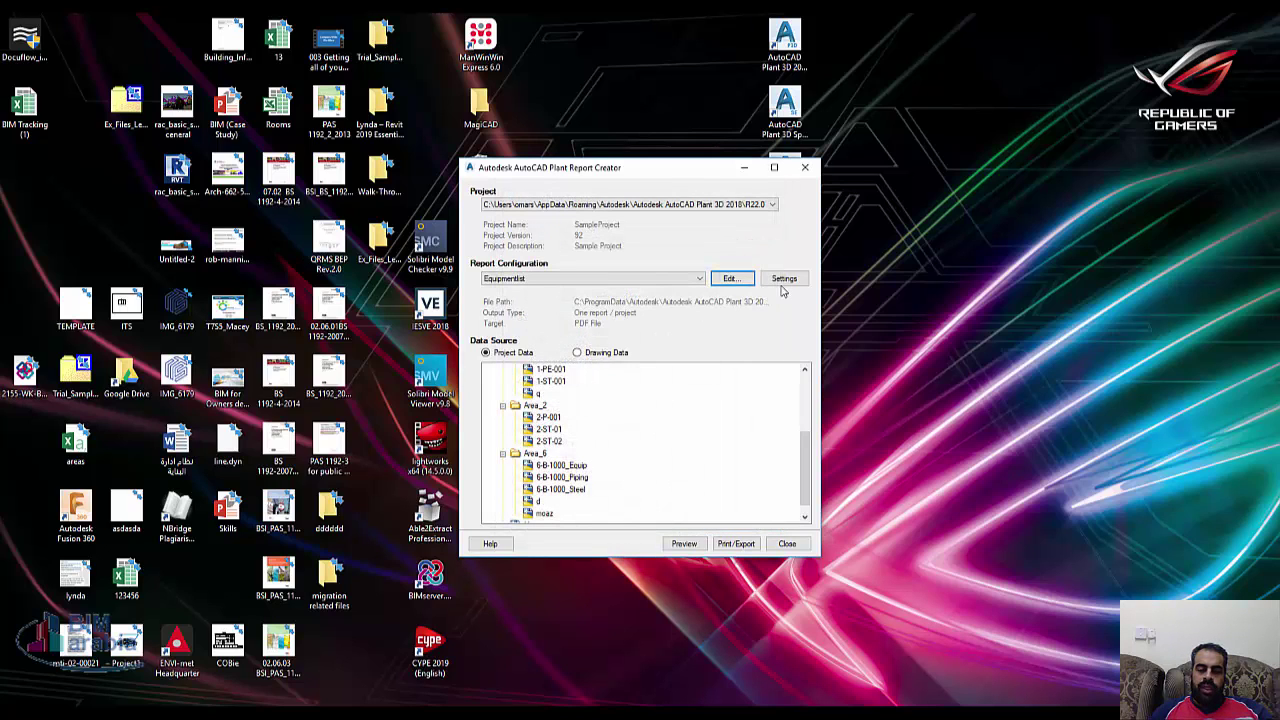
click(785, 281)
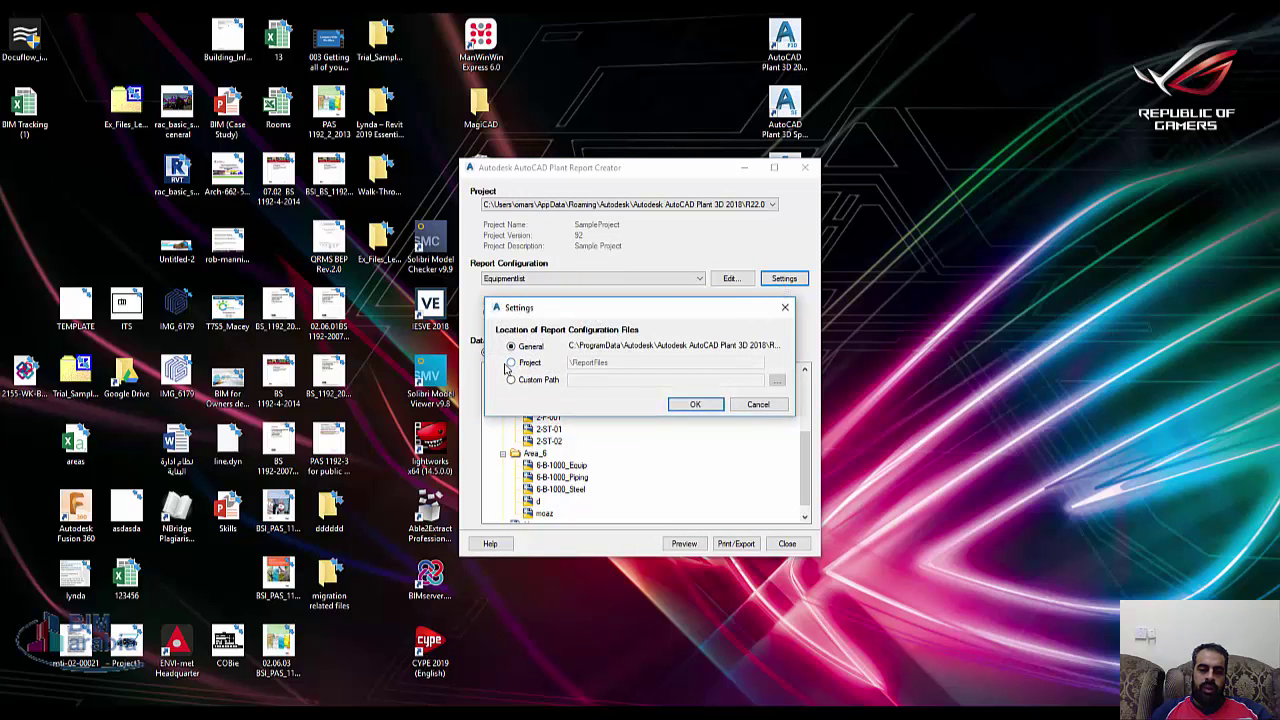
click(524, 365)
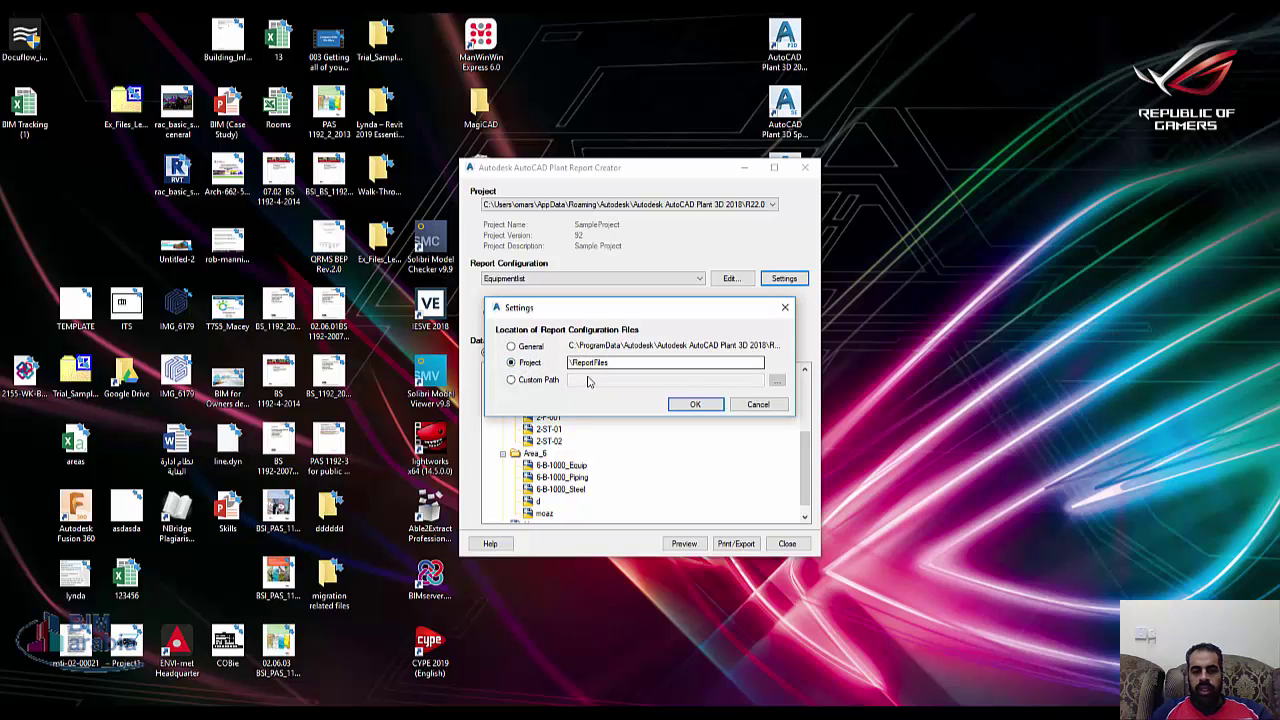
click(756, 405)
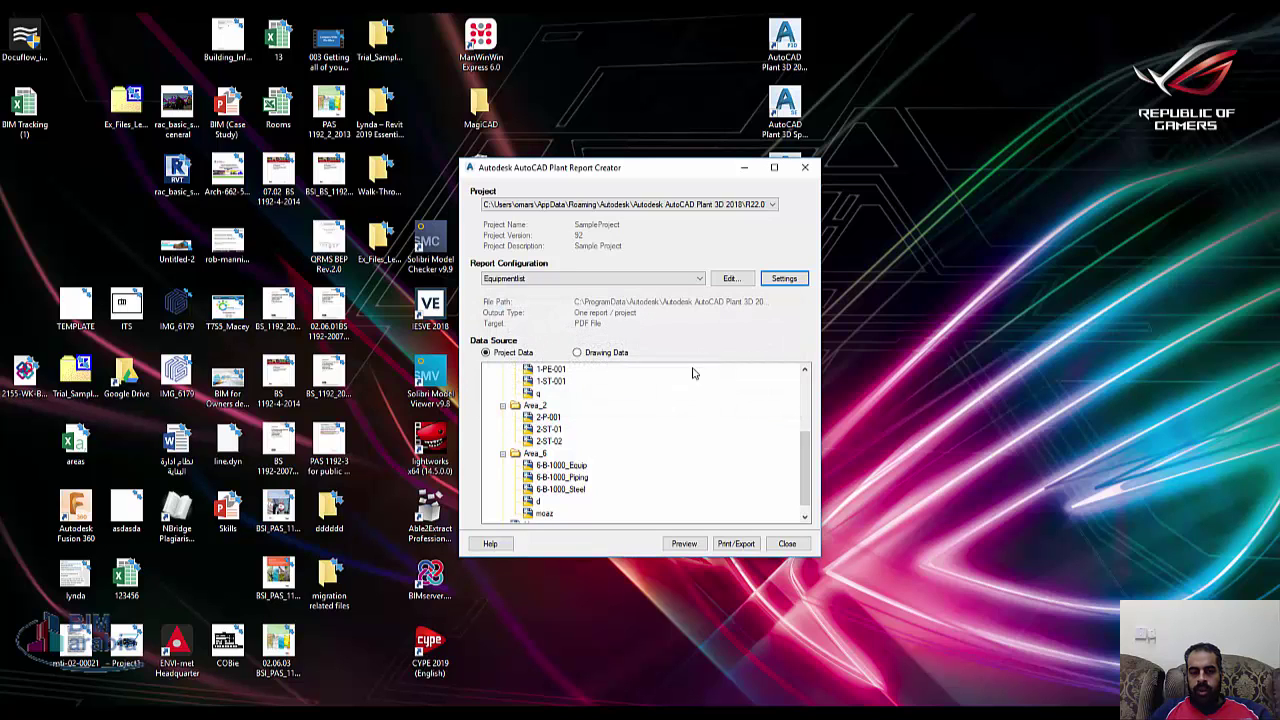
click(727, 283)
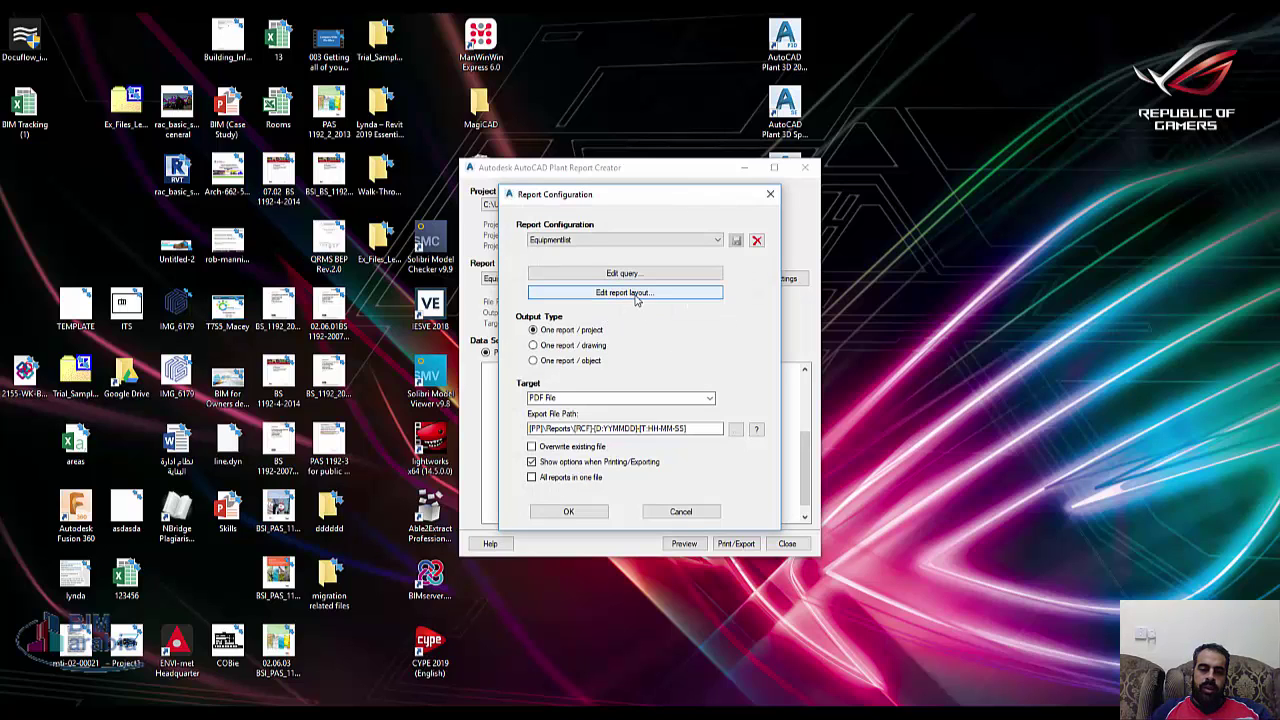
Step: Enlarge the layout's page footer band and draw a label, check box and rich text box in it
click(600, 292)
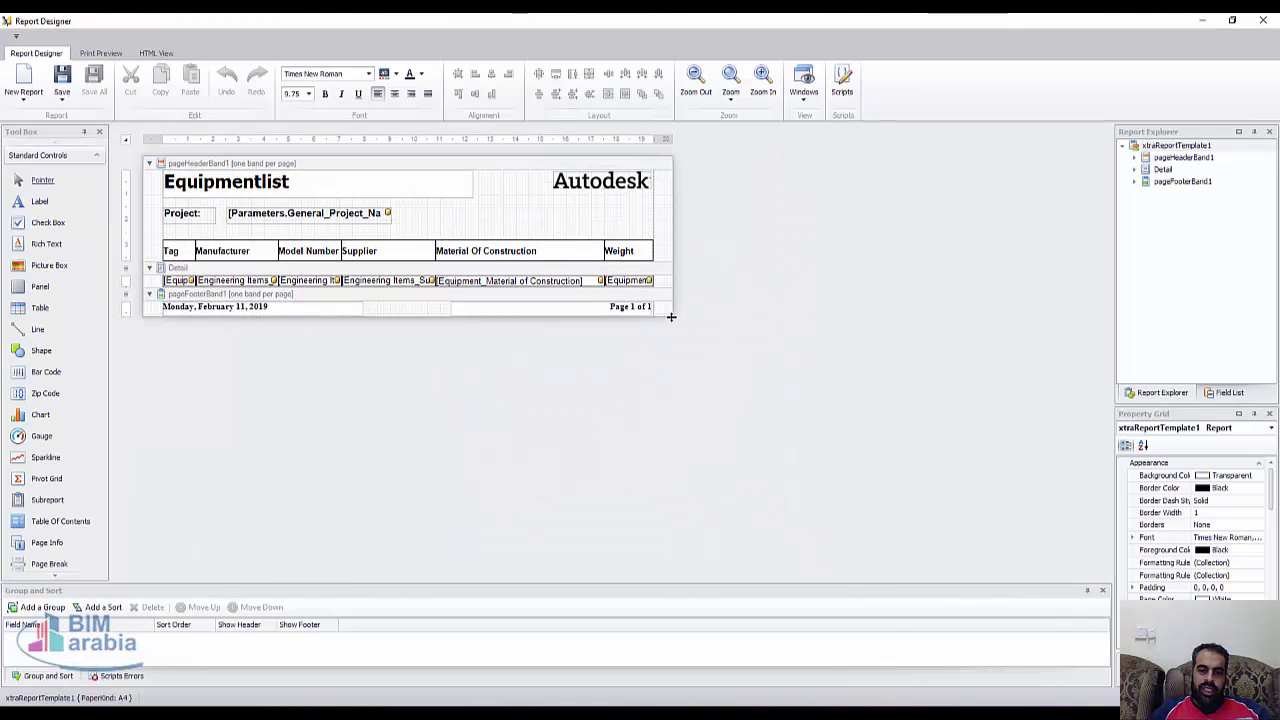
drag(672, 315, 731, 548)
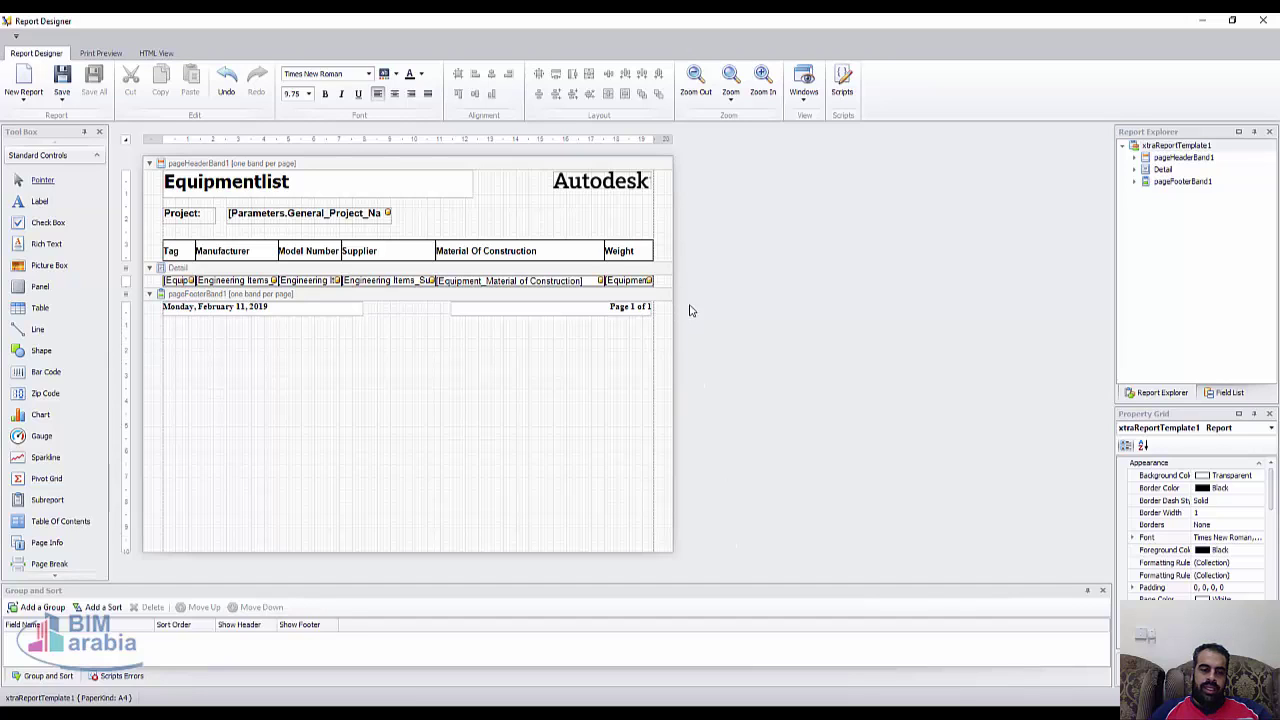
click(40, 202)
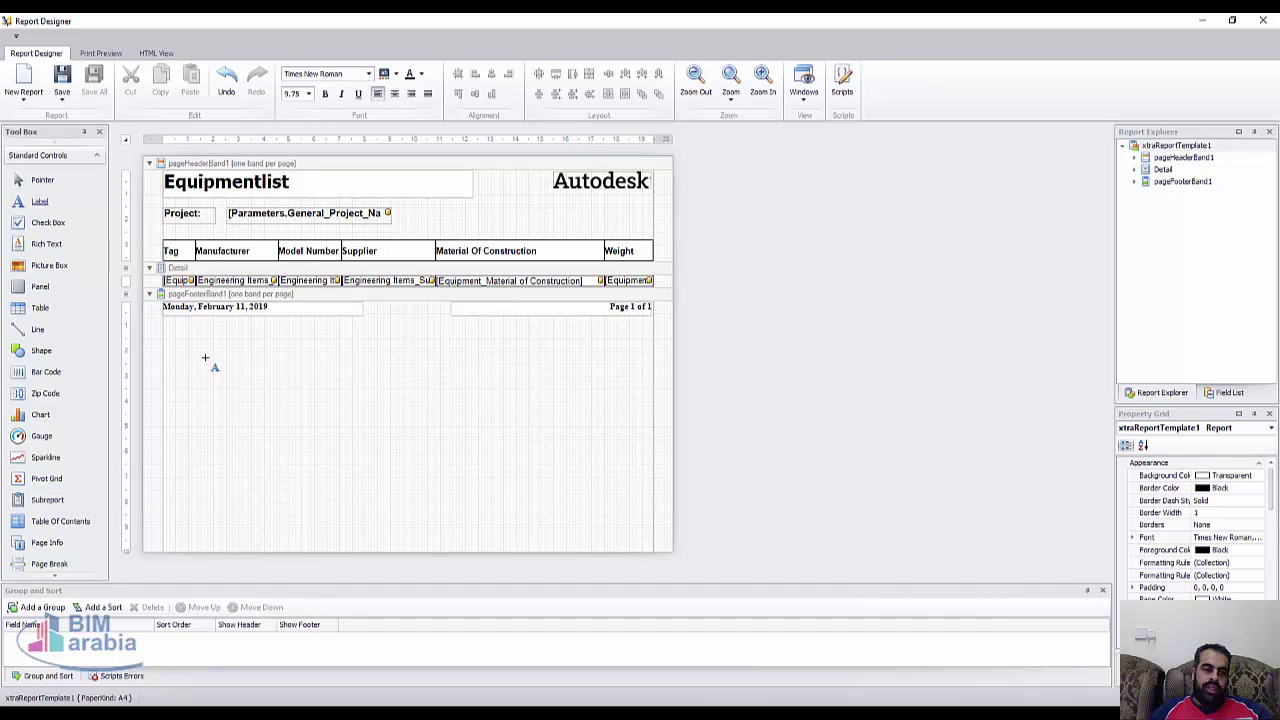
drag(175, 328, 335, 366)
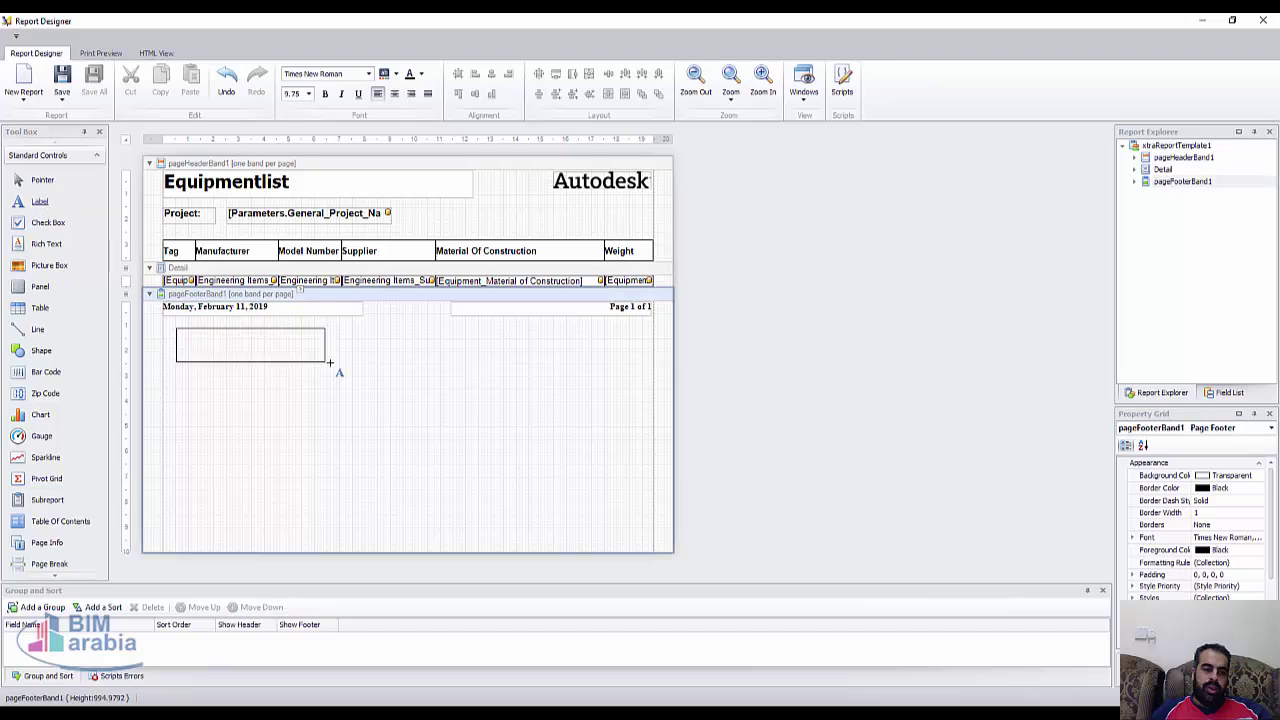
click(48, 222)
drag(198, 374, 311, 436)
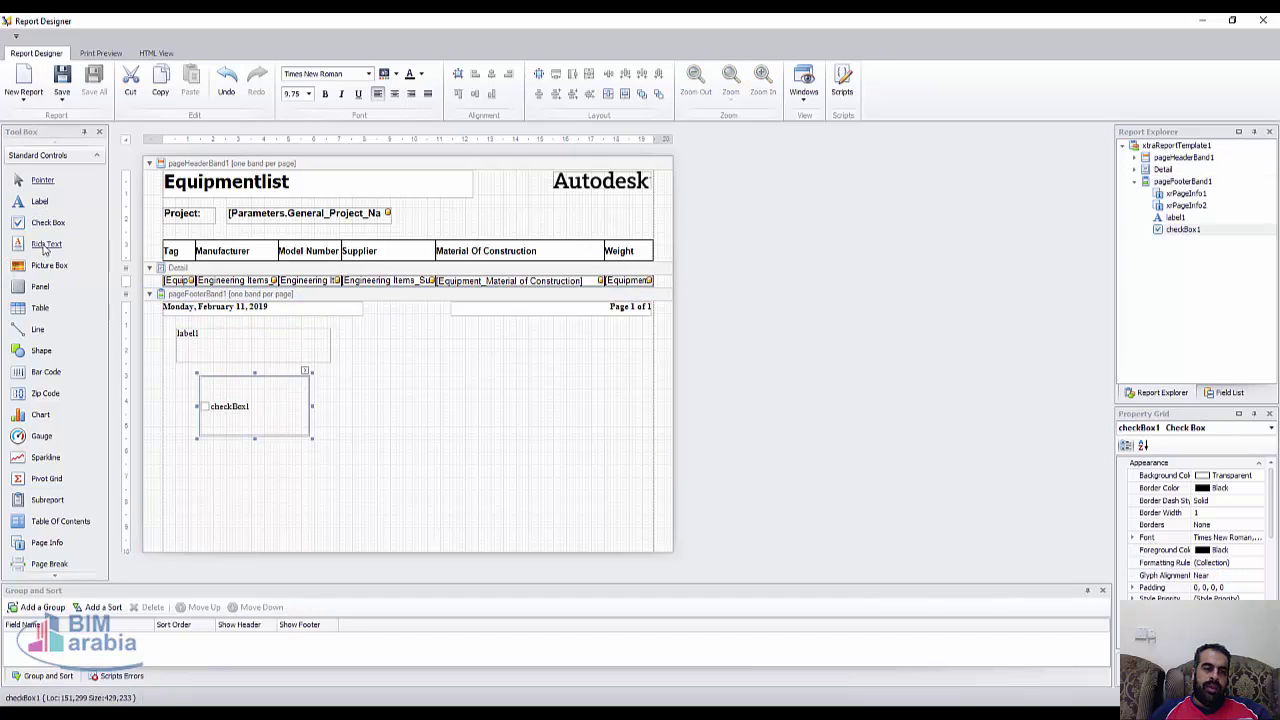
drag(180, 464, 315, 527)
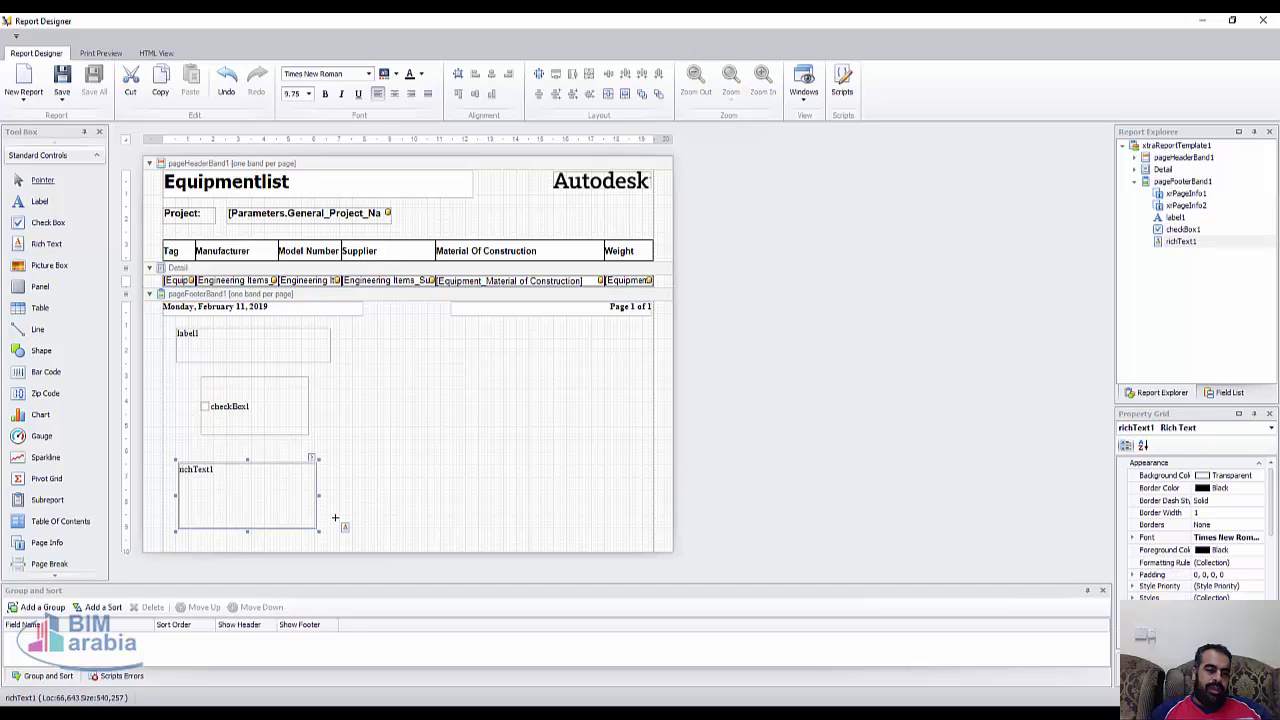
Step: Draw a three-cell table in the page footer and edit its middle cell text
click(38, 308)
drag(390, 418, 565, 504)
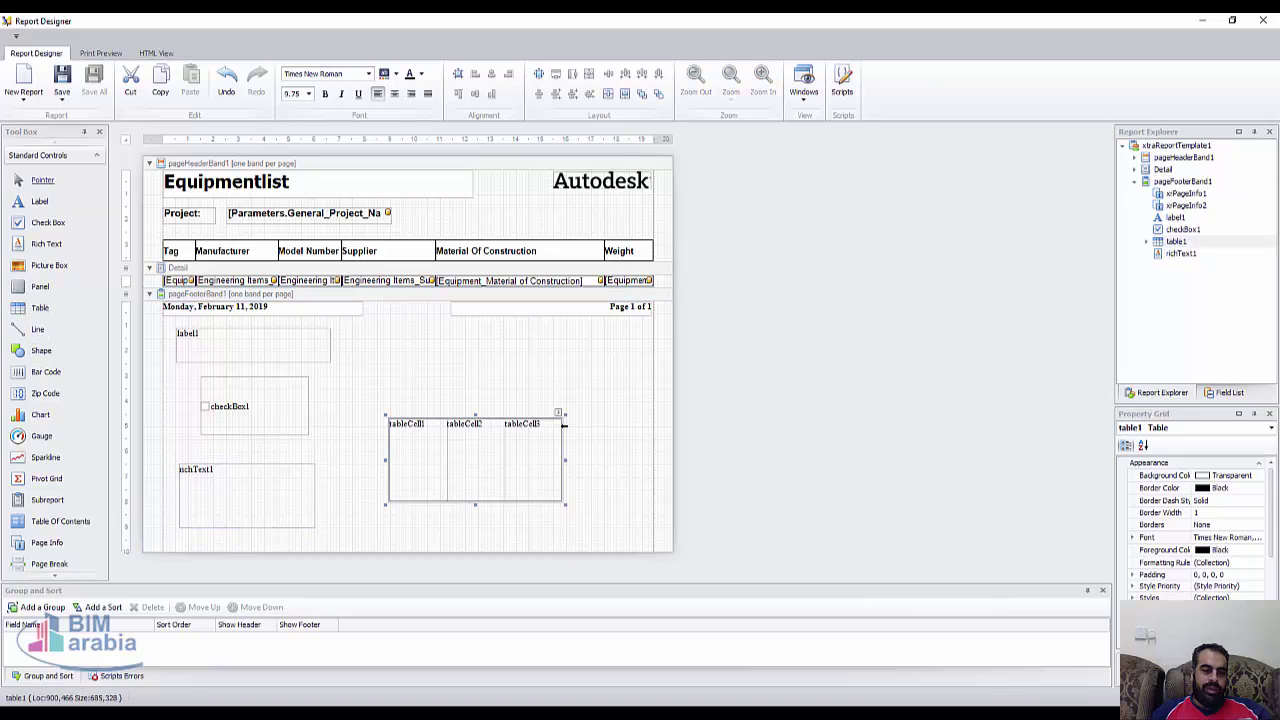
double_click(453, 425)
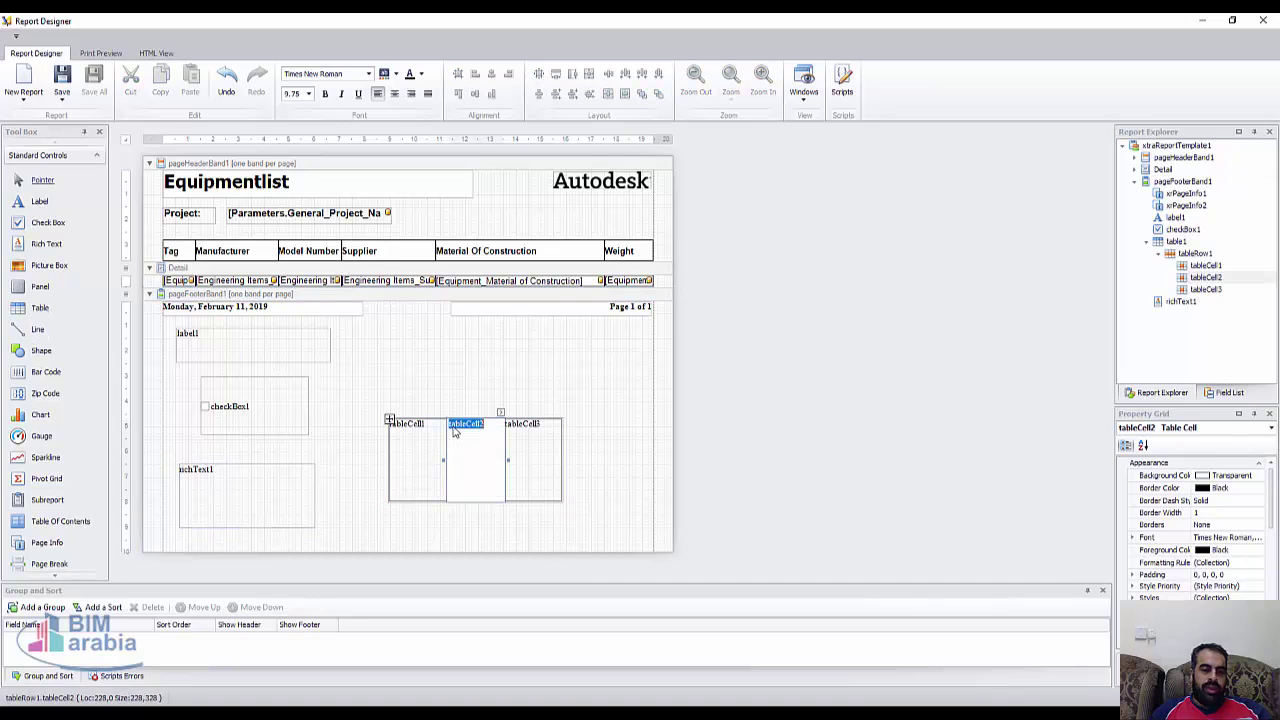
click(603, 464)
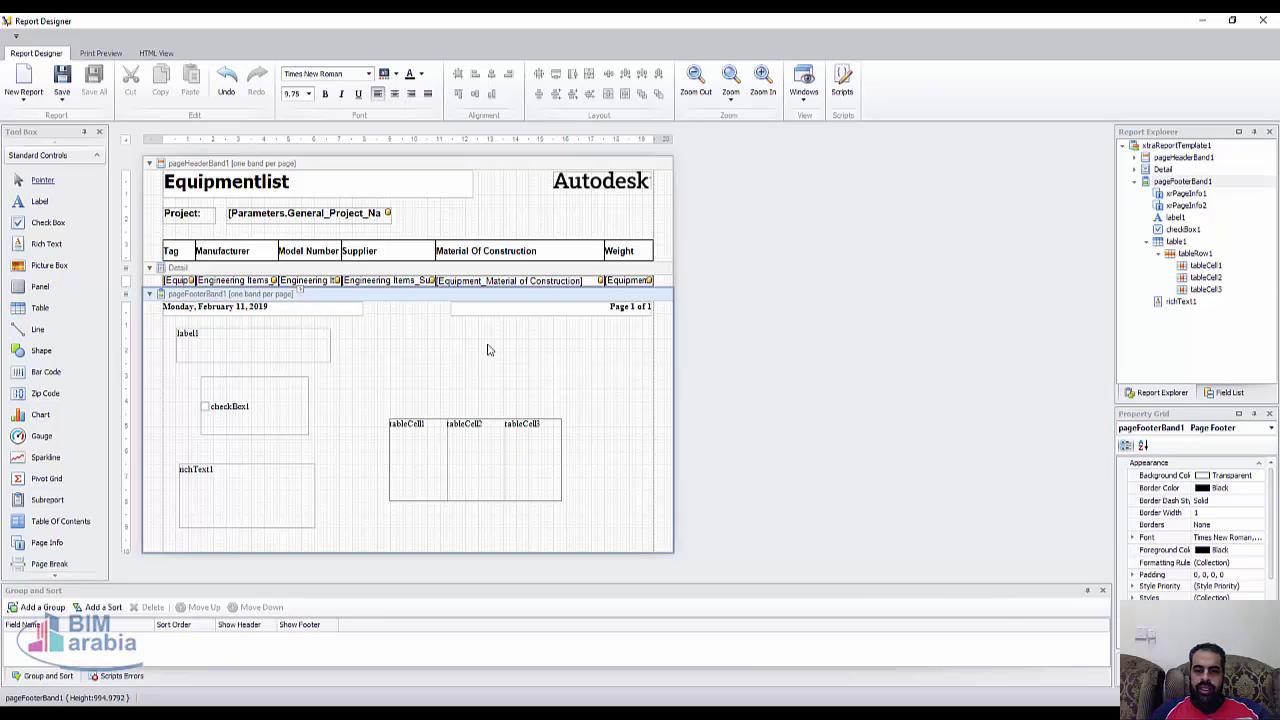
Step: Place the Drawings_Author and Drawings_Description fields in the page footer, then show Print Preview
click(1228, 394)
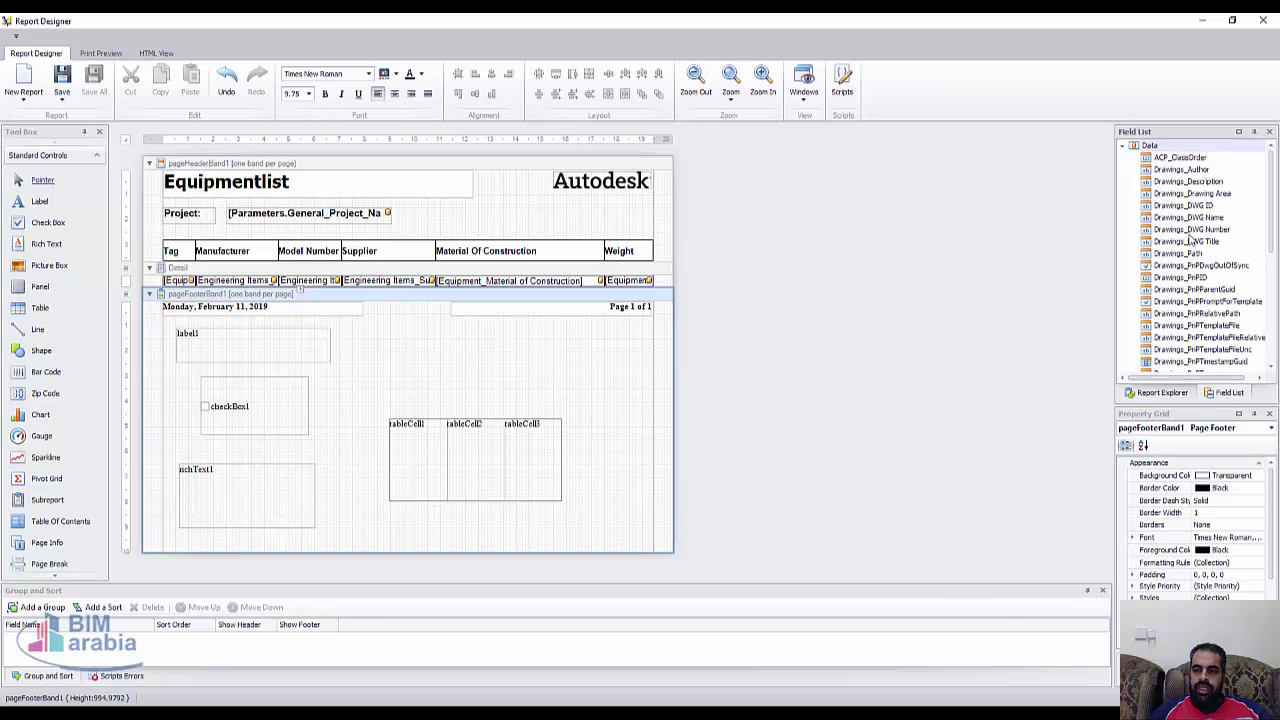
click(1189, 170)
drag(1196, 172, 380, 346)
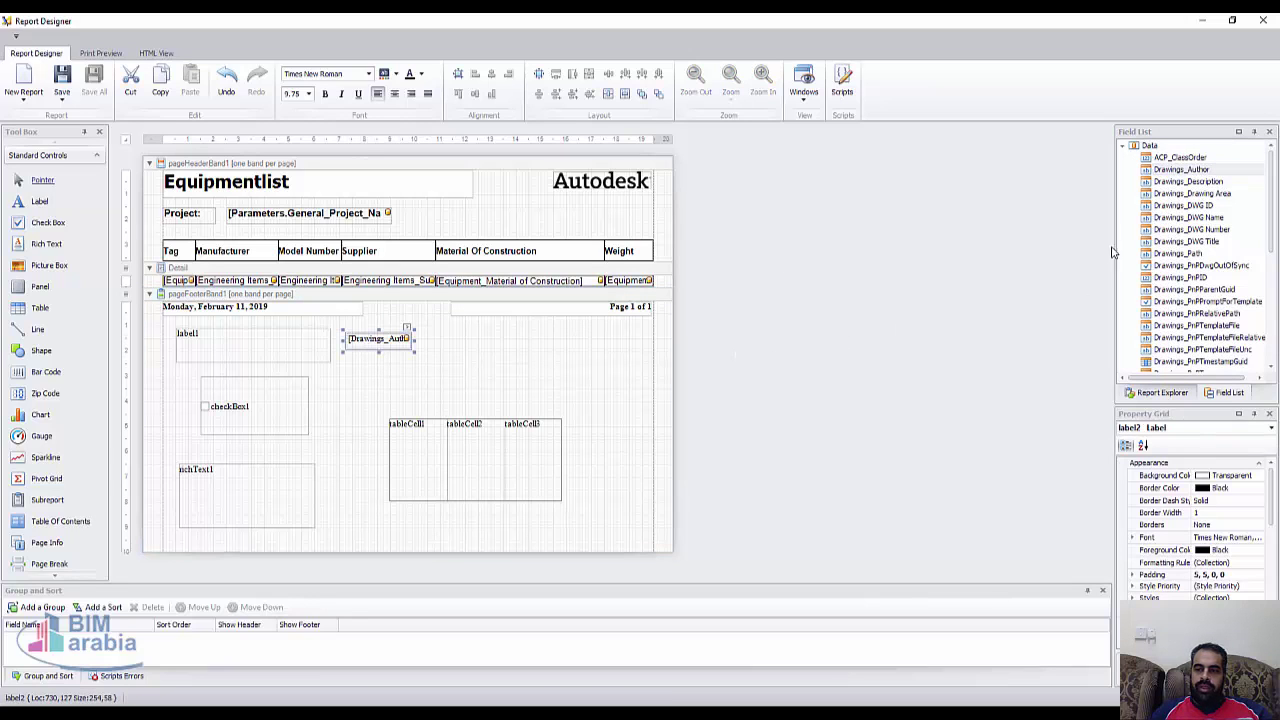
click(486, 400)
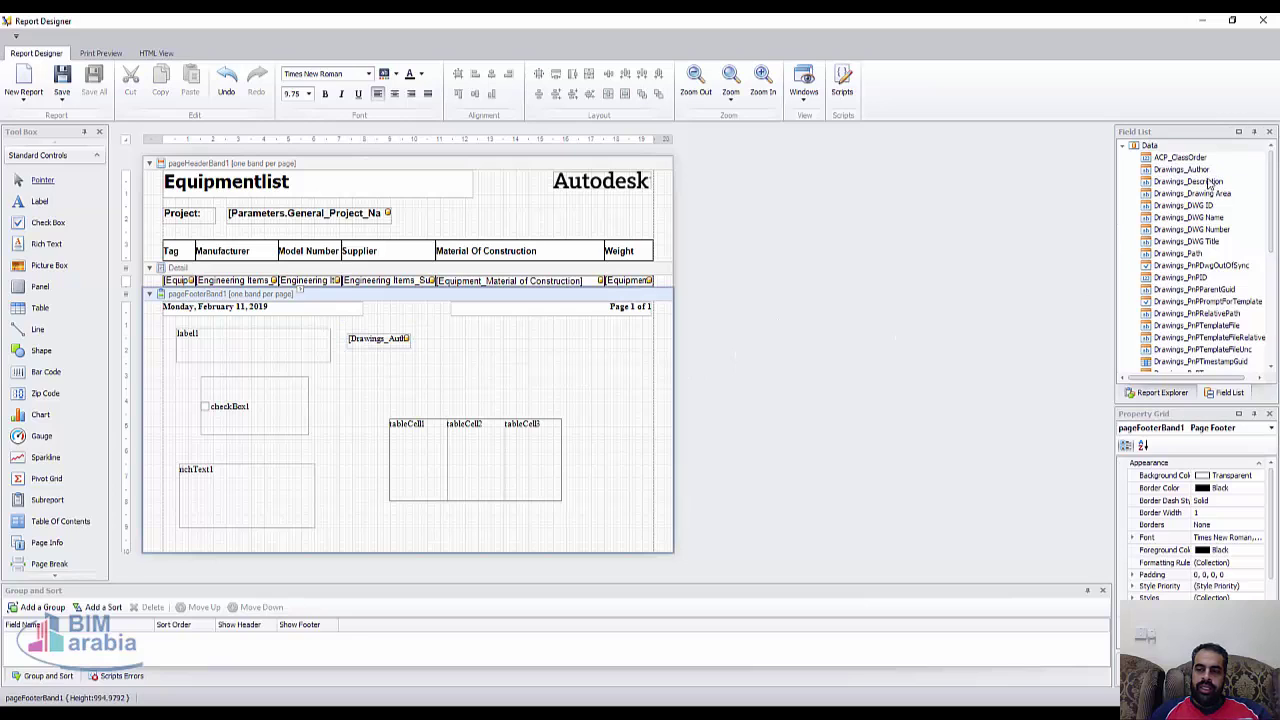
drag(1201, 183, 388, 390)
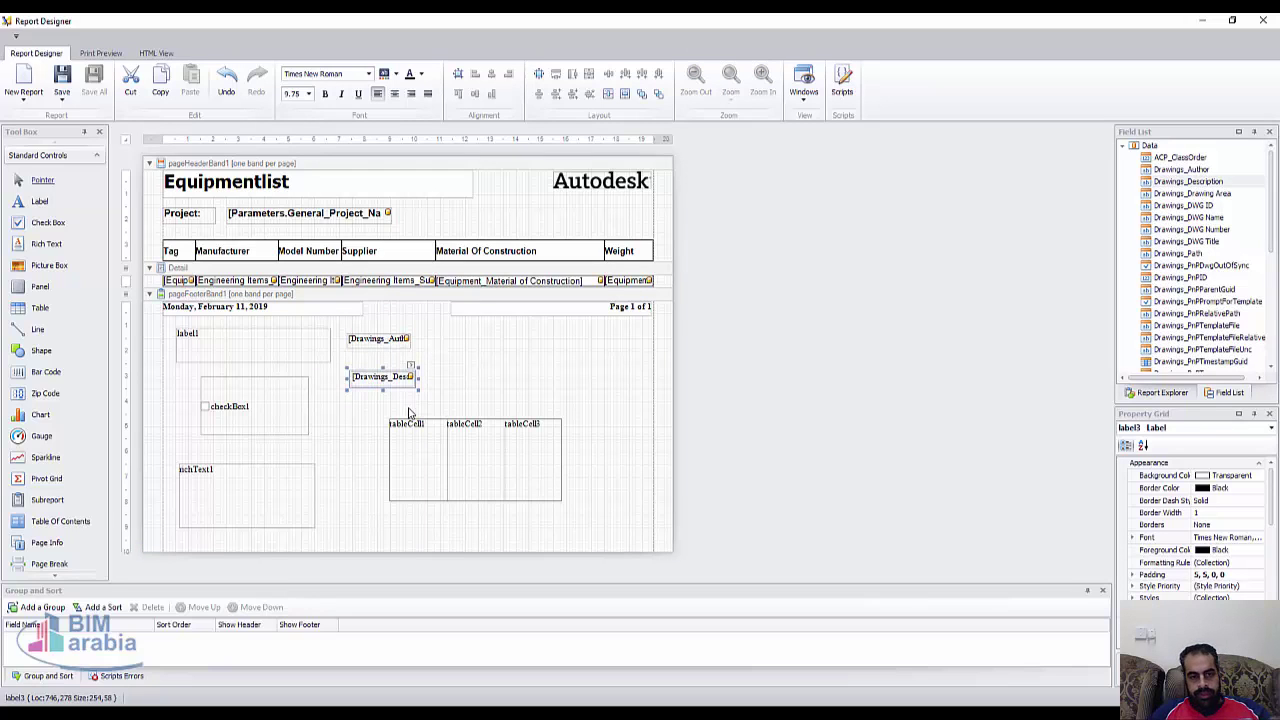
mouse_move(458, 74)
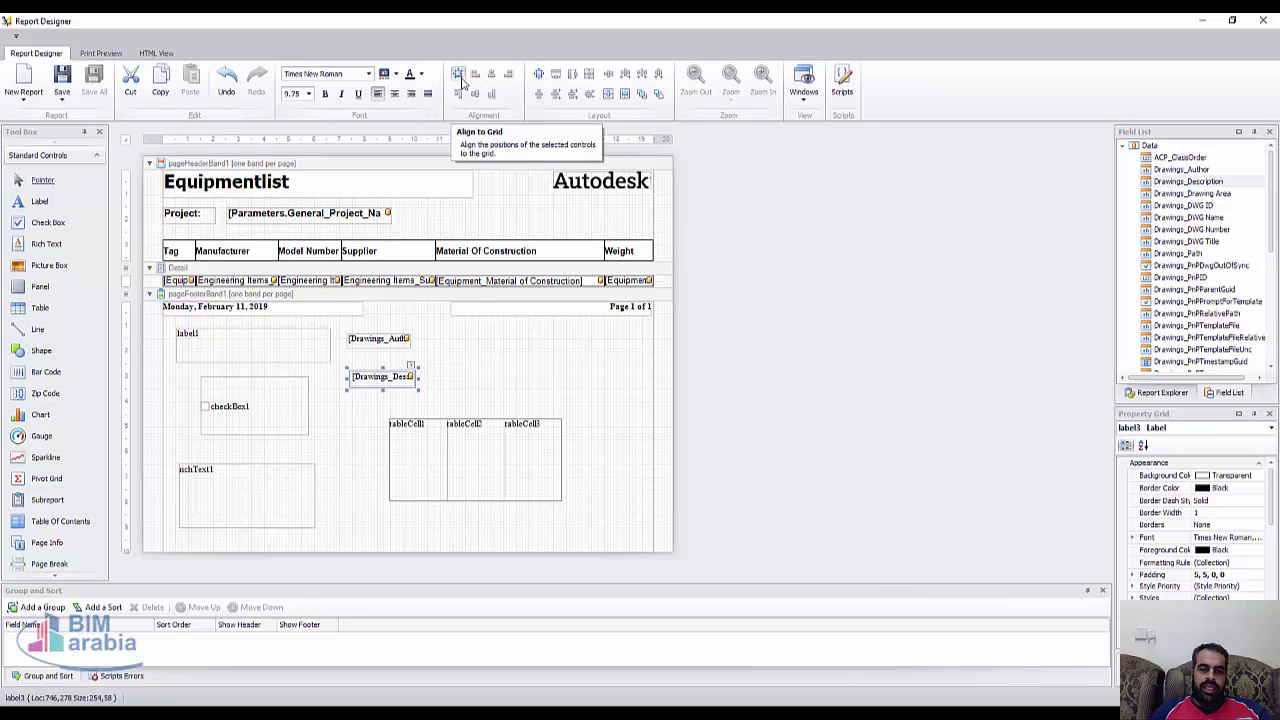
click(101, 53)
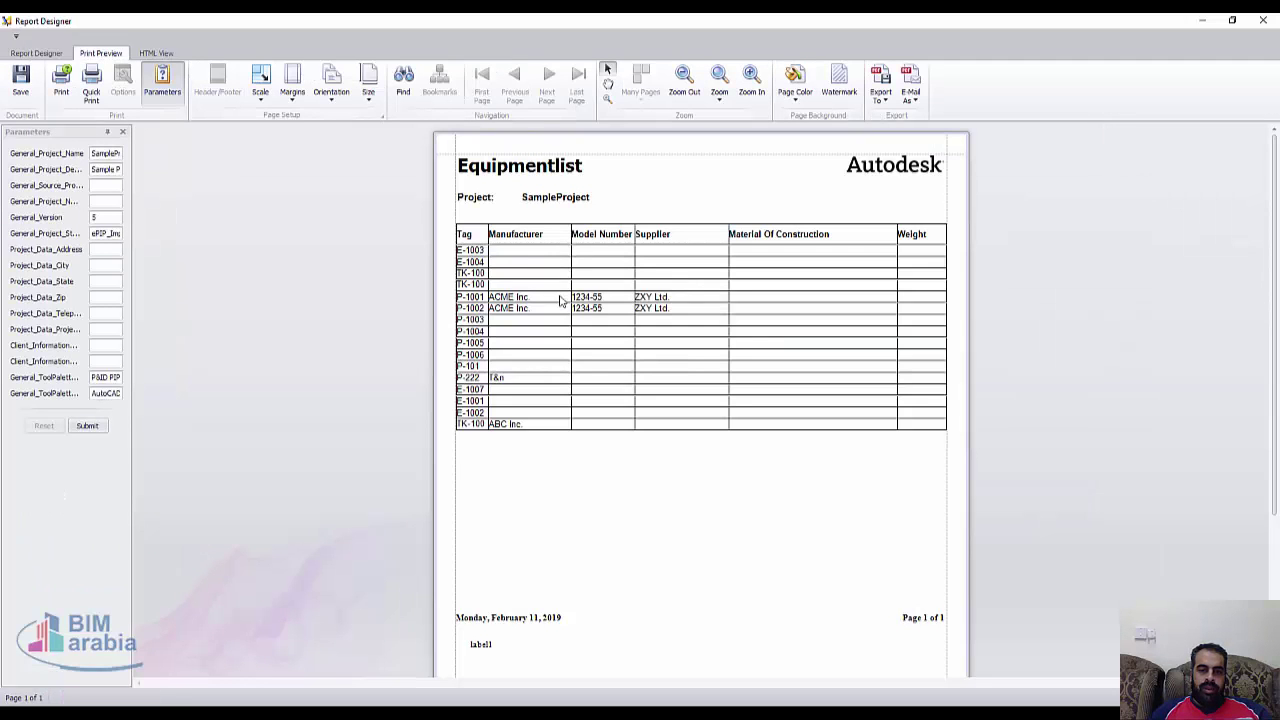
Step: Scroll the print preview to the footer, then render the Equipmentlist report in HTML View and use Find
scroll(789, 500, down, 2)
scroll(780, 495, down, 1)
scroll(771, 489, down, 2)
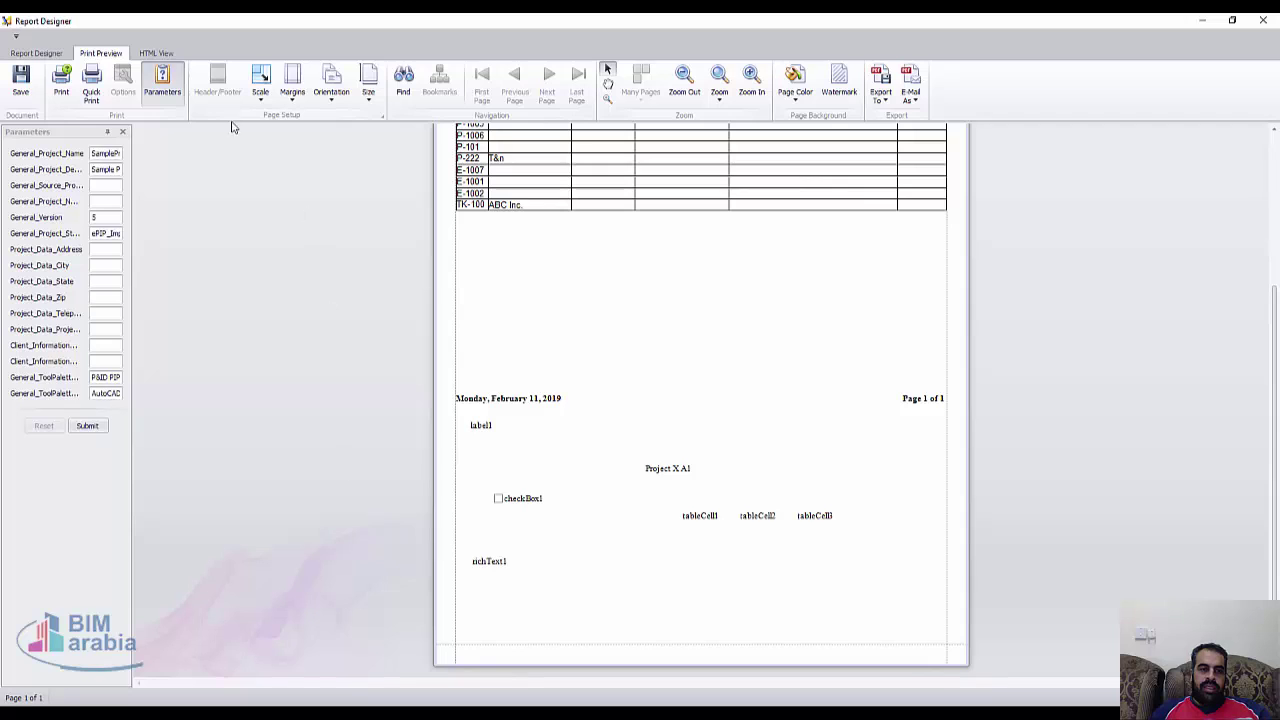
click(155, 54)
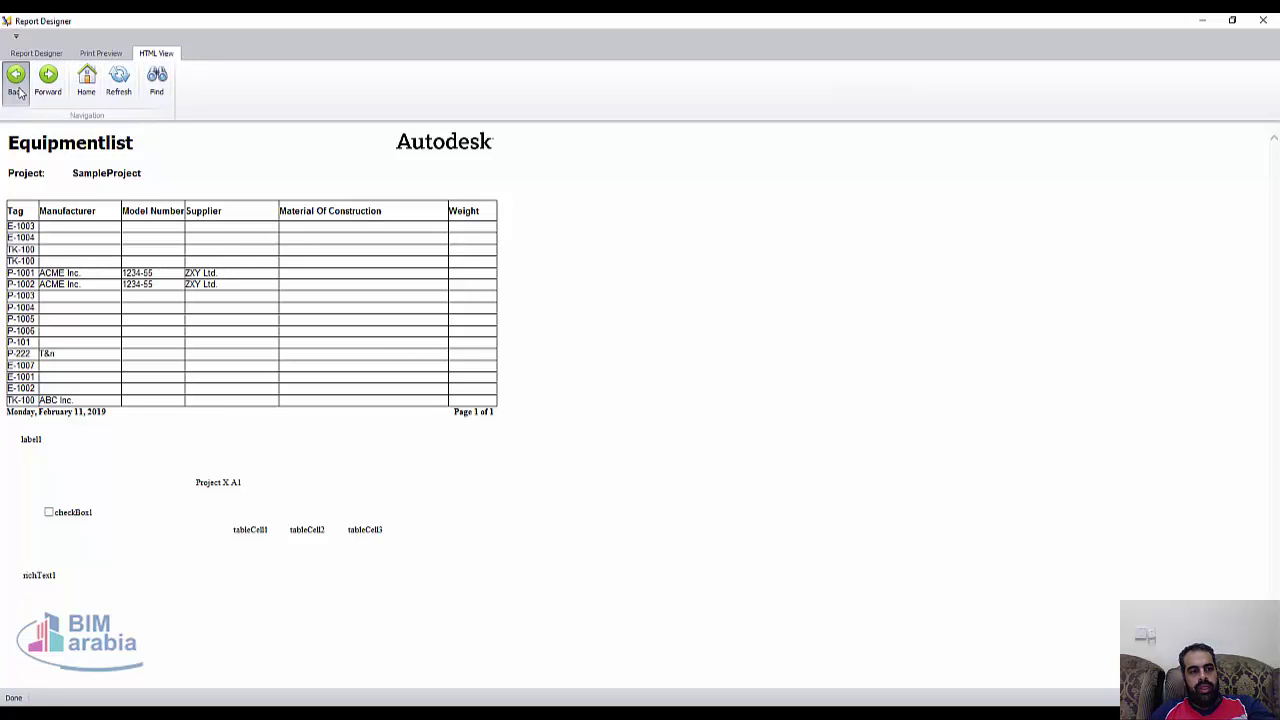
click(164, 90)
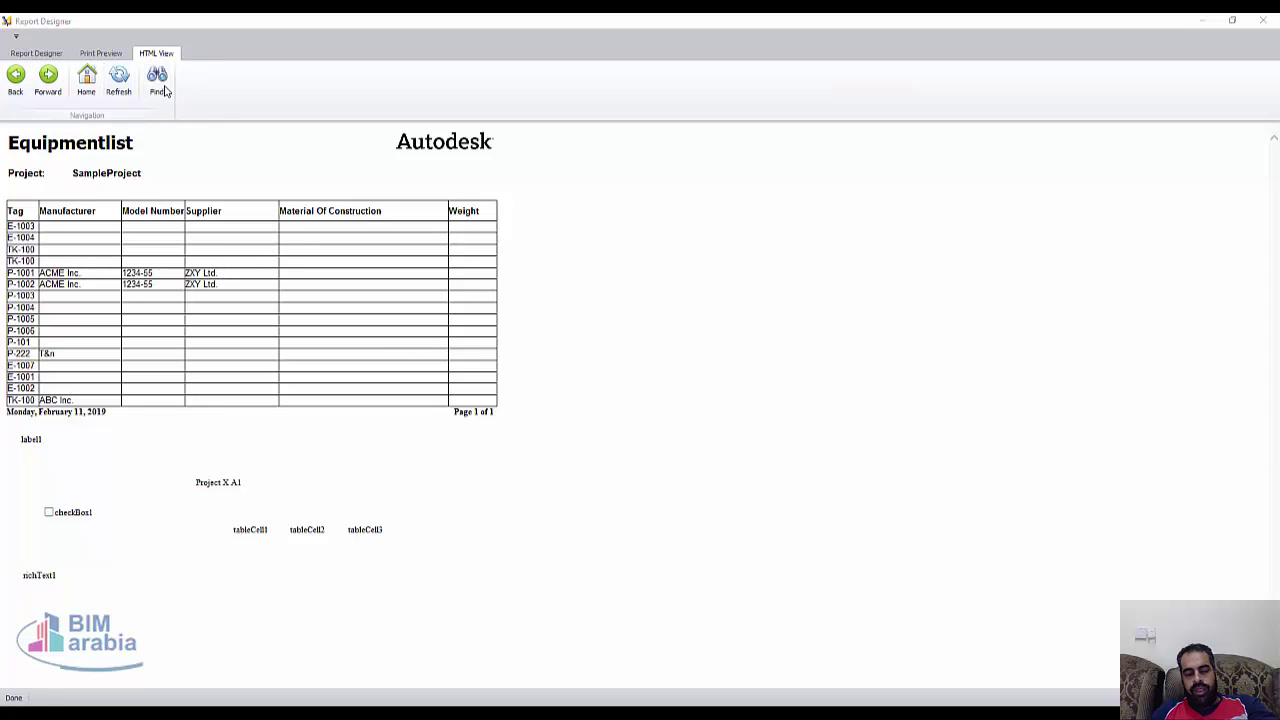